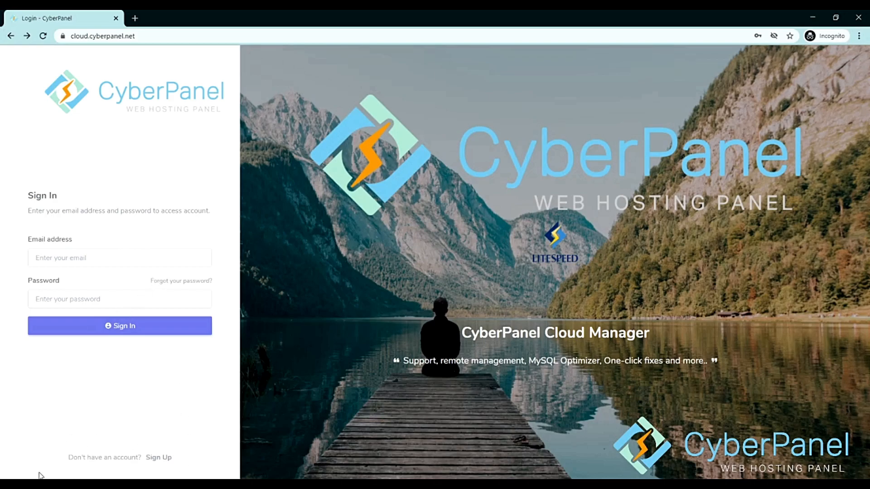
Follow the Sign Up link from the login page to the empty registration form.
{"action": "left_click", "coordinate": [159, 459]}
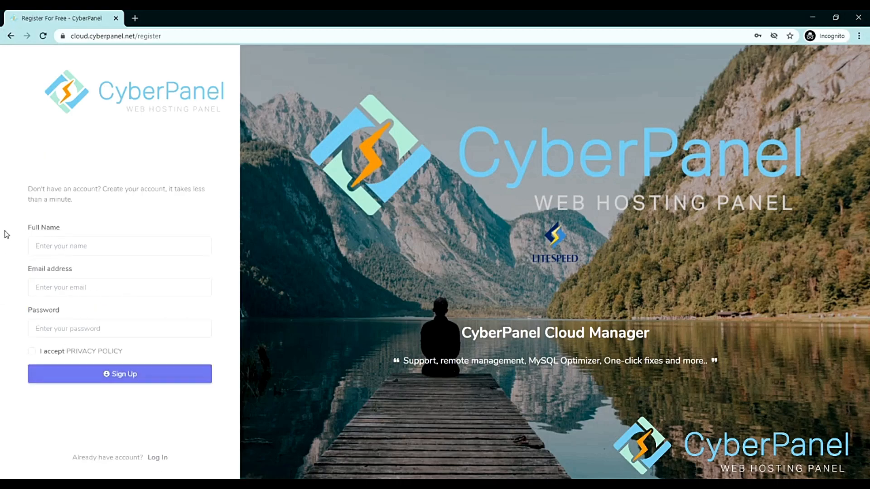
Enter the account holder's details and a password, accept the Privacy Policy, and submit.
{"action": "left_click", "coordinate": [68, 248]}
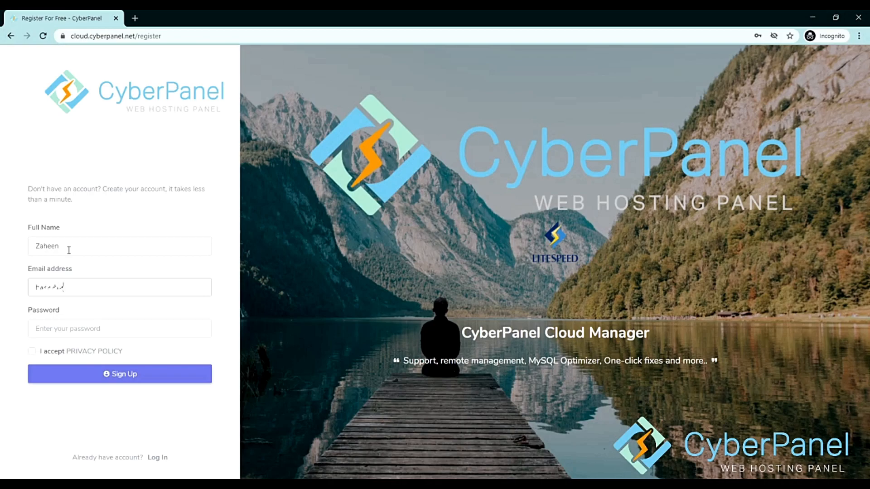
{"action": "type", "text": "86@g"}
{"action": "key", "text": "Tab"}
{"action": "type", "text": "••••••••"}
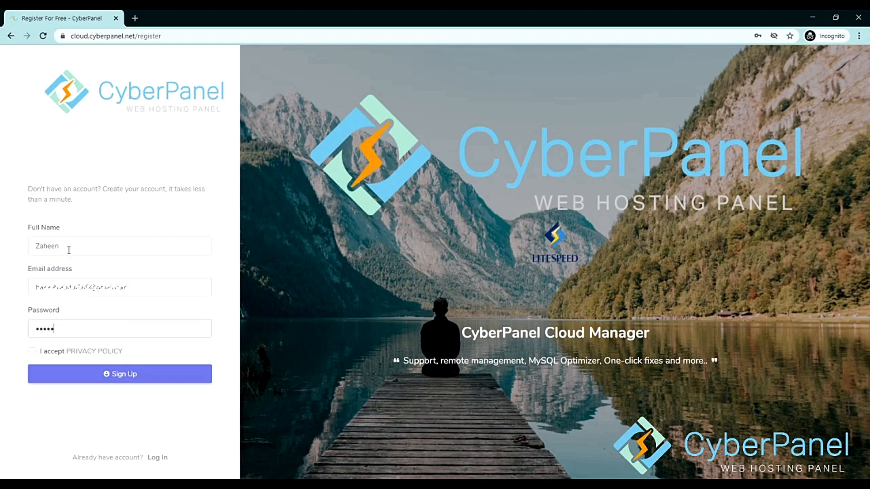
{"action": "left_click", "coordinate": [31, 353]}
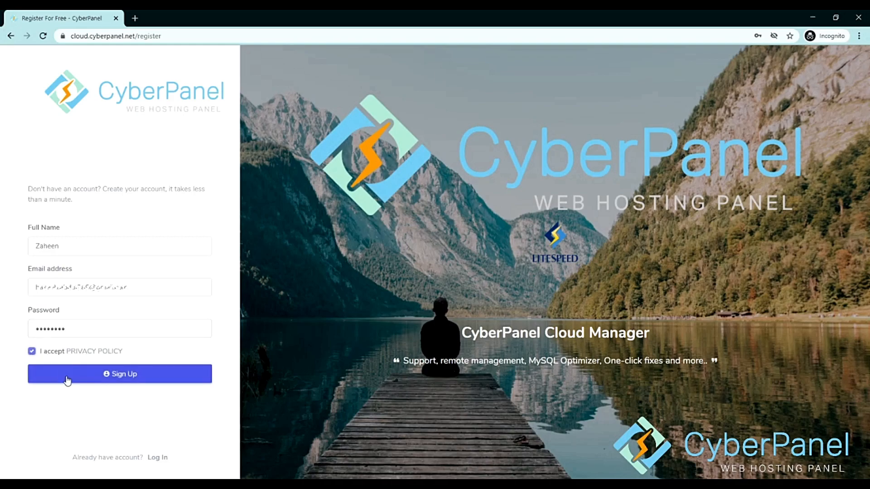
{"action": "left_click", "coordinate": [66, 380]}
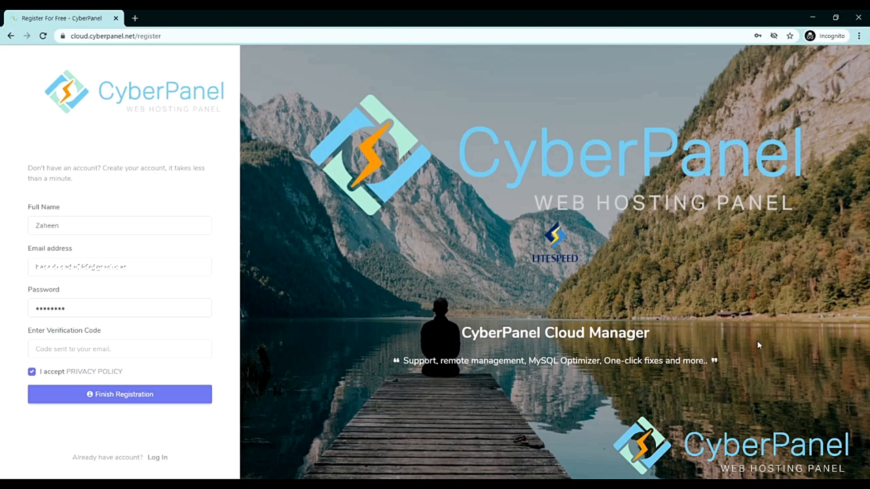
Enter the emailed verification code and finish the registration.
{"action": "left_click", "coordinate": [132, 348]}
{"action": "left_click", "coordinate": [1, 365]}
{"action": "left_click", "coordinate": [62, 345]}
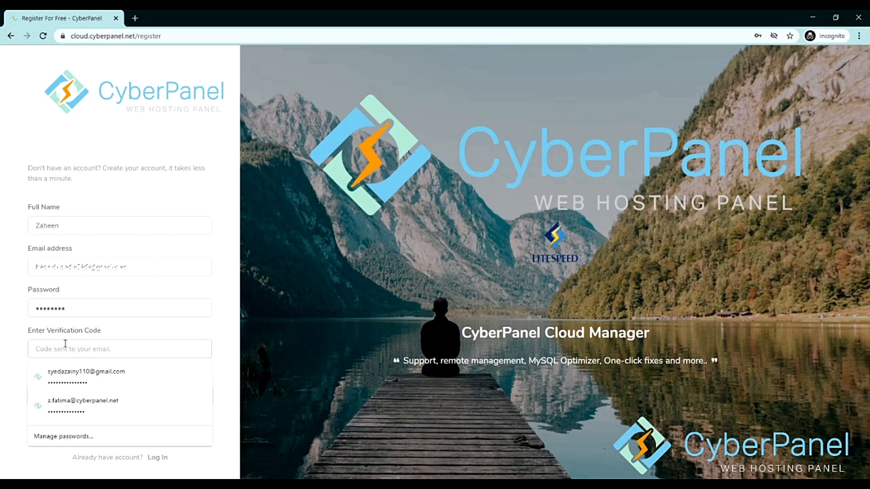
{"action": "type", "text": "••••"}
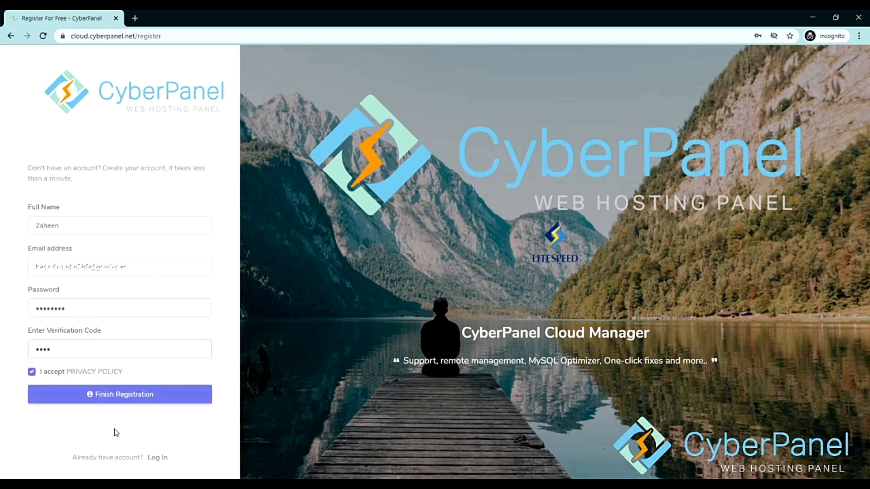
{"action": "left_click", "coordinate": [176, 395]}
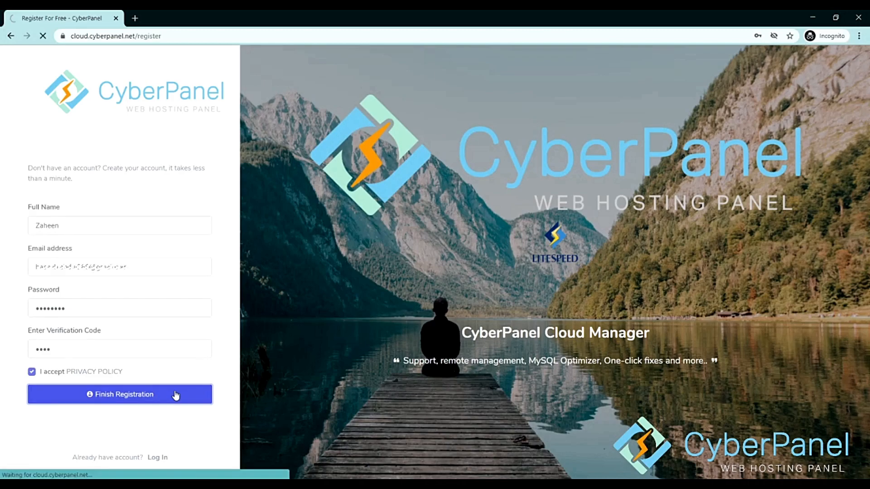
{"action": "key", "text": "ctrl+f"}
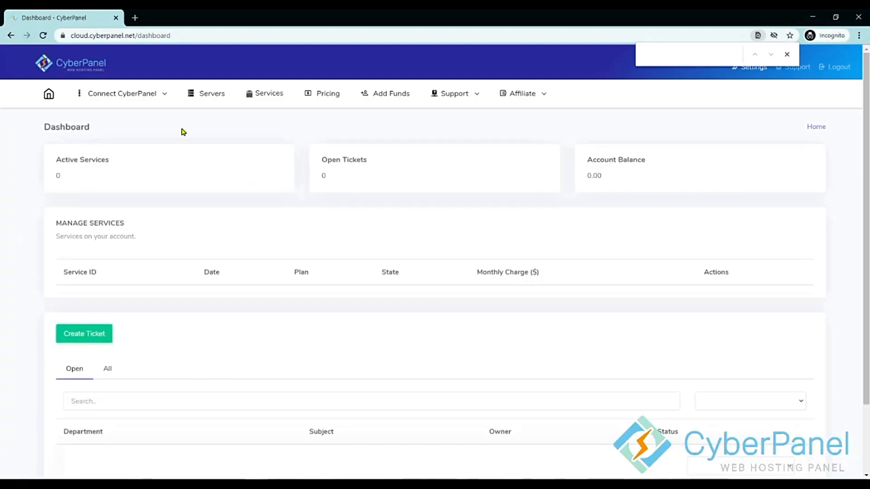
Close the find bar and choose Deploy from the Connect CyberPanel menu.
{"action": "left_click", "coordinate": [786, 54]}
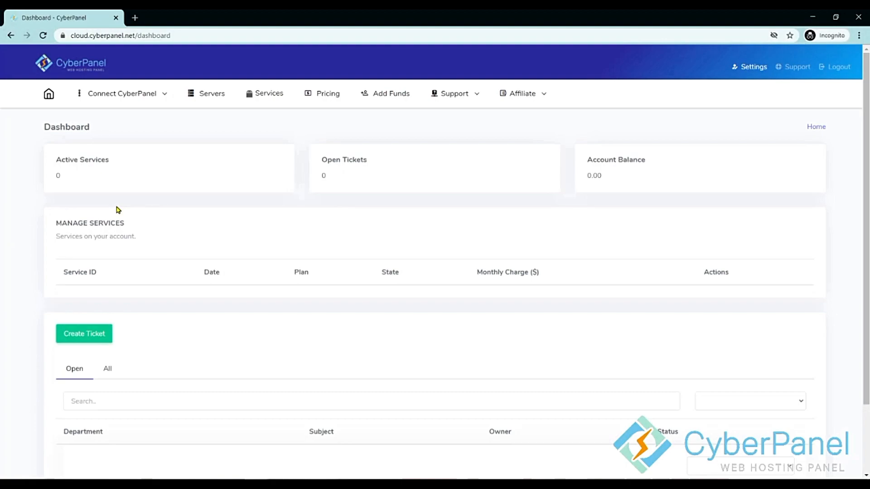
{"action": "left_click", "coordinate": [149, 98]}
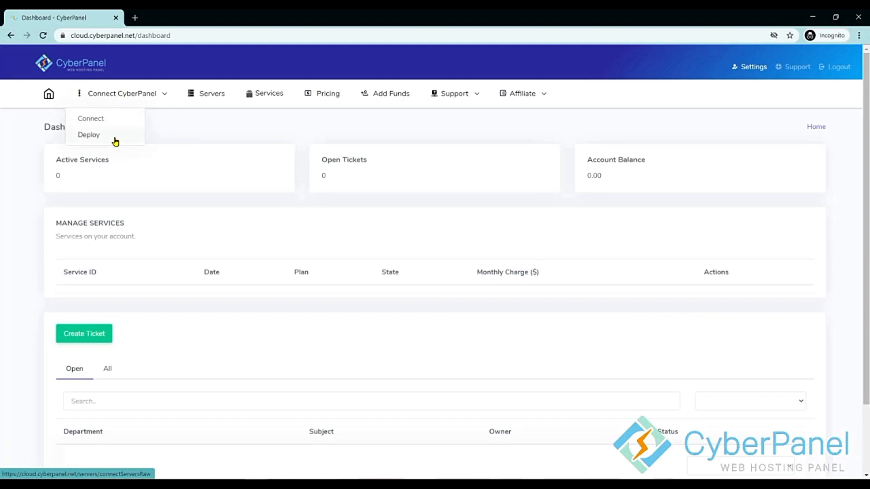
{"action": "left_click", "coordinate": [100, 138]}
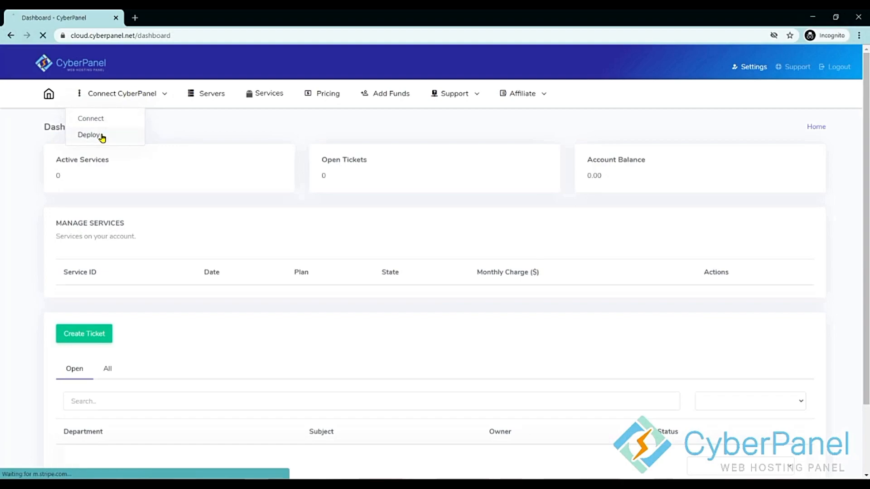
Name the server Test and paste IP 134.122.113.54 from the notes.
{"action": "left_click", "coordinate": [96, 204]}
{"action": "type", "text": "Test"}
{"action": "key", "text": "Tab"}
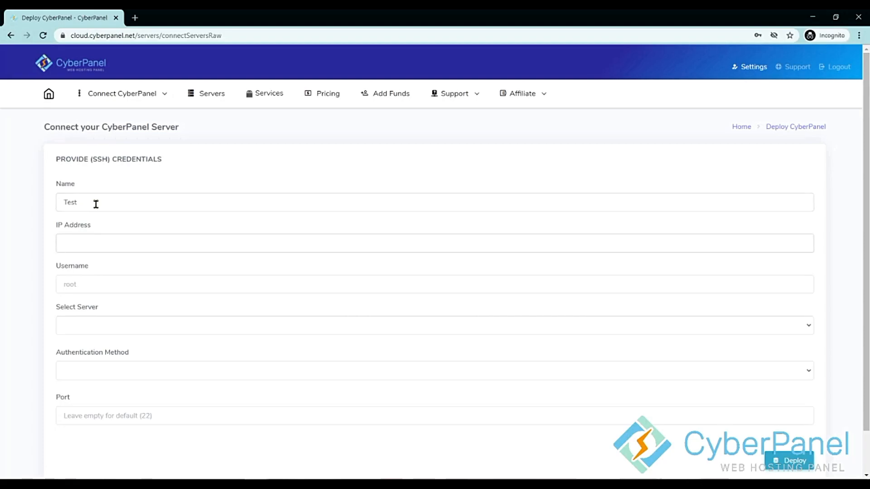
{"action": "key", "text": "alt+Tab"}
{"action": "double_click", "coordinate": [498, 152]}
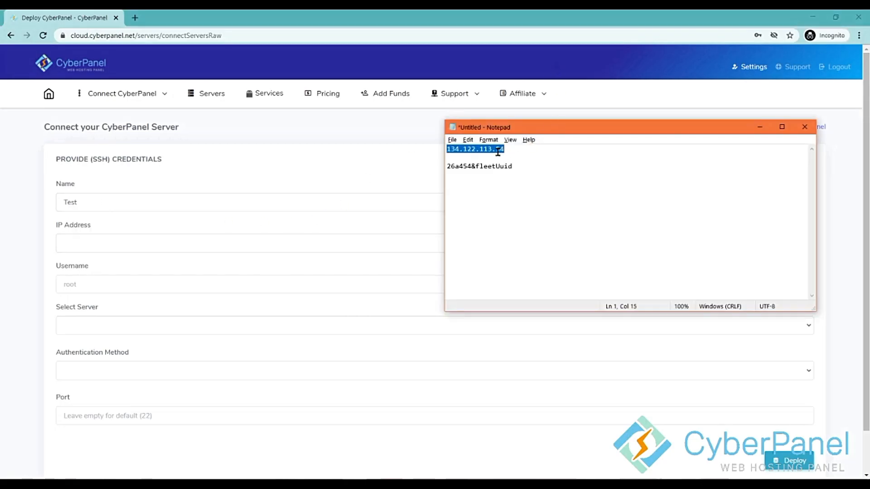
{"action": "key", "text": "ctrl+c"}
{"action": "left_click", "coordinate": [112, 241]}
{"action": "key", "text": "ctrl+v"}
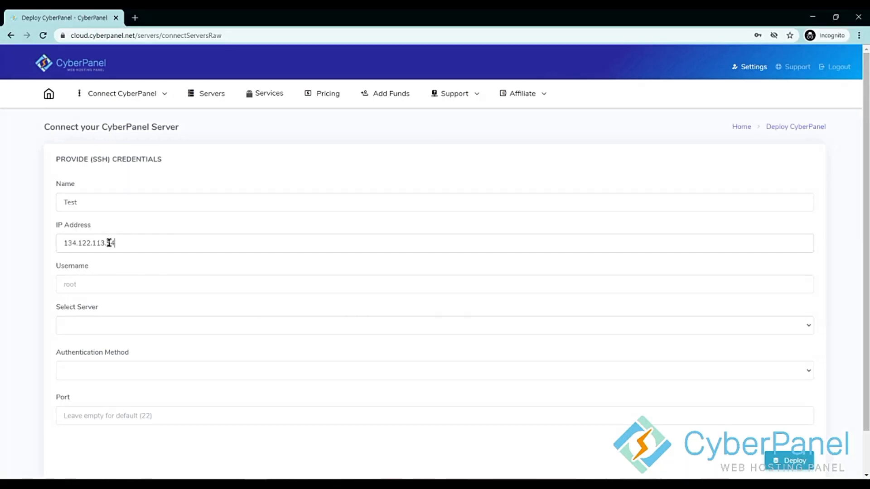
Select OpenLiteSpeed and password authentication, pasting the server password from the notes.
{"action": "left_click", "coordinate": [85, 332]}
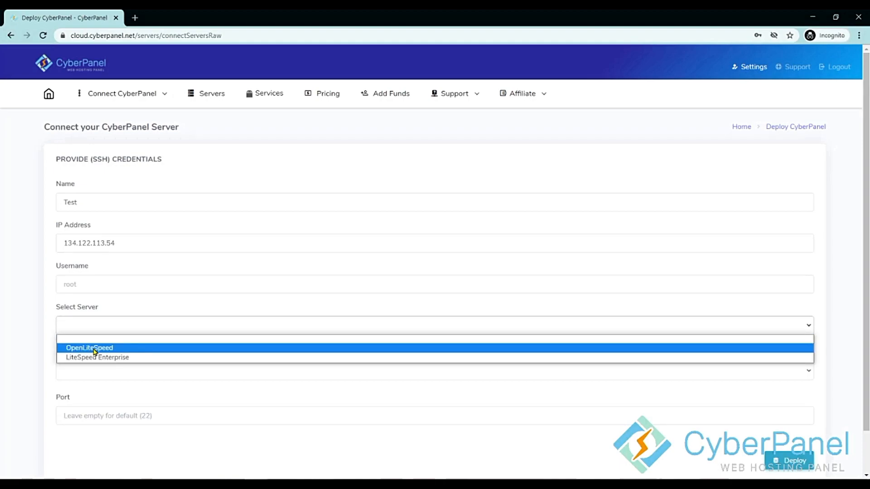
{"action": "left_click", "coordinate": [94, 352]}
{"action": "left_click", "coordinate": [92, 372]}
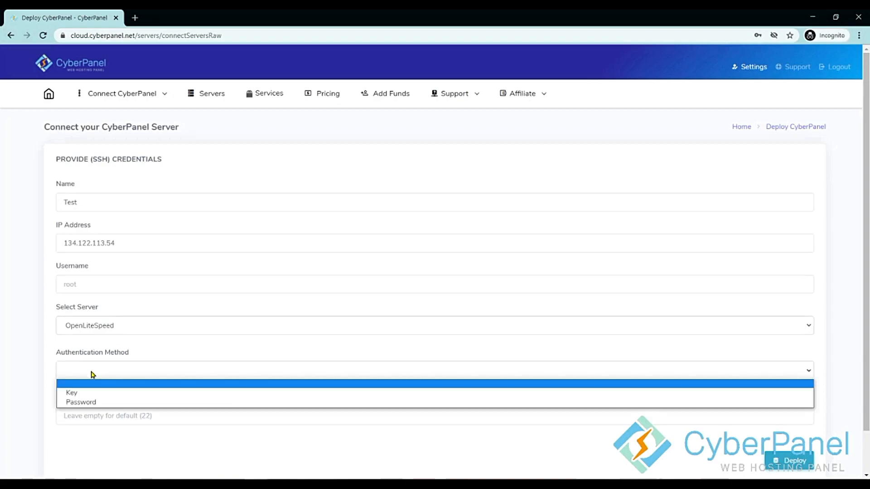
{"action": "left_click", "coordinate": [86, 403]}
{"action": "left_click", "coordinate": [83, 412]}
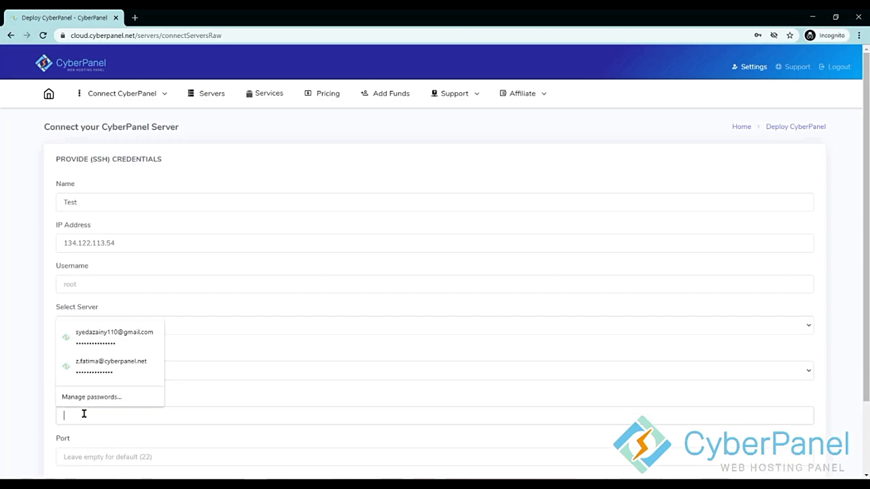
{"action": "key", "text": "alt+Tab"}
{"action": "triple_click", "coordinate": [507, 166]}
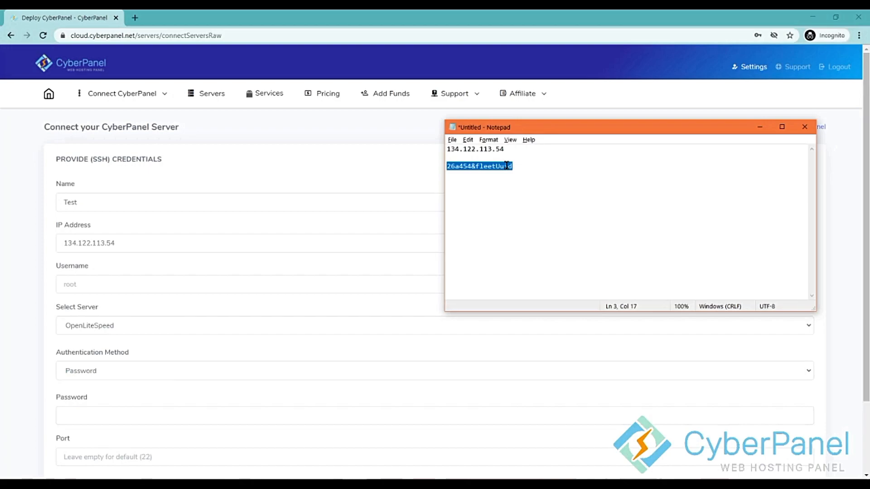
{"action": "key", "text": "ctrl+c"}
{"action": "key", "text": "alt+Tab"}
{"action": "left_click", "coordinate": [186, 415]}
{"action": "key", "text": "ctrl+v"}
{"action": "scroll", "coordinate": [182, 426], "scroll_direction": "down", "scroll_amount": 1}
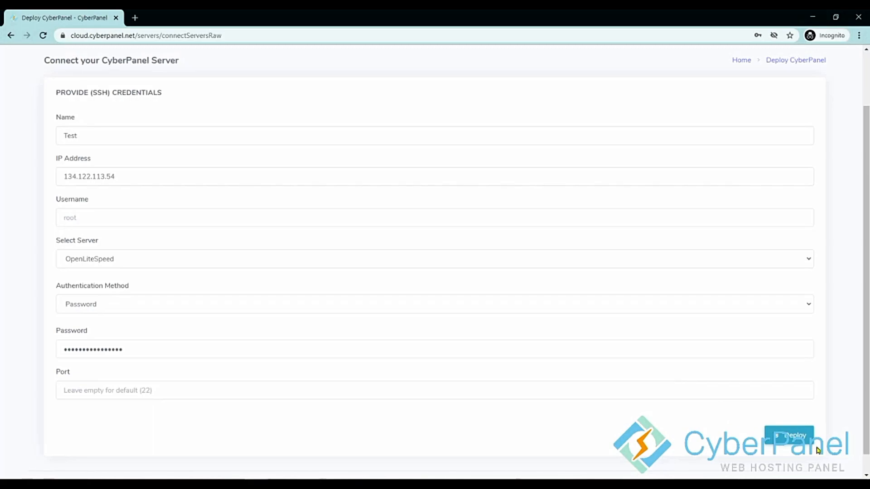
Deploy the Test server and wait for CyberPanel v2.0.3 installation to finish.
{"action": "left_click", "coordinate": [788, 439]}
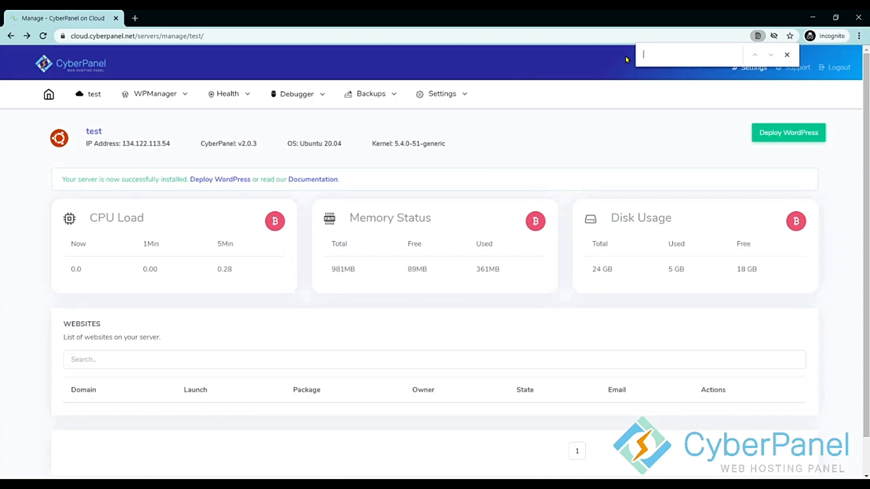
{"action": "left_click", "coordinate": [787, 55]}
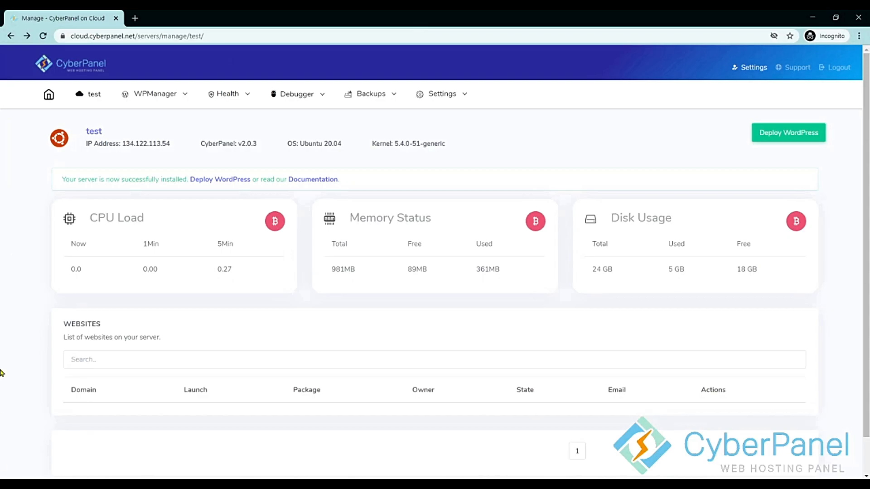
Go to the cloud servers list and choose Manage on the test server card.
{"action": "left_click", "coordinate": [49, 96]}
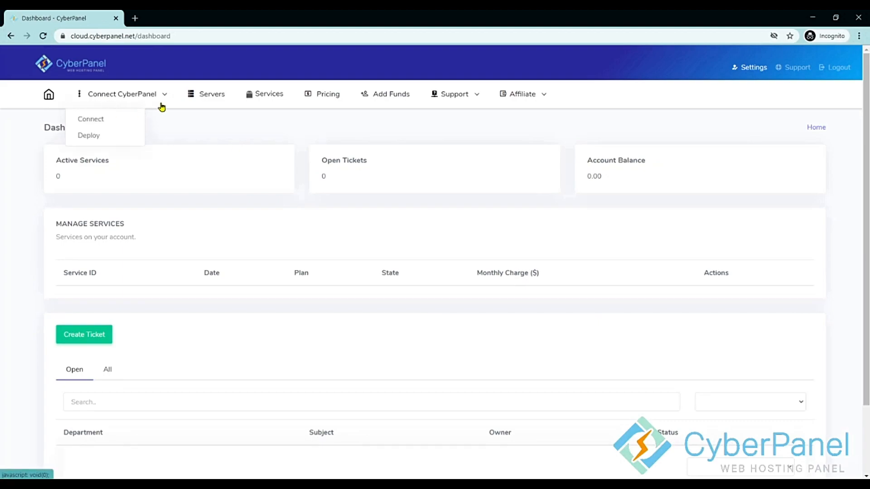
{"action": "left_click", "coordinate": [219, 95]}
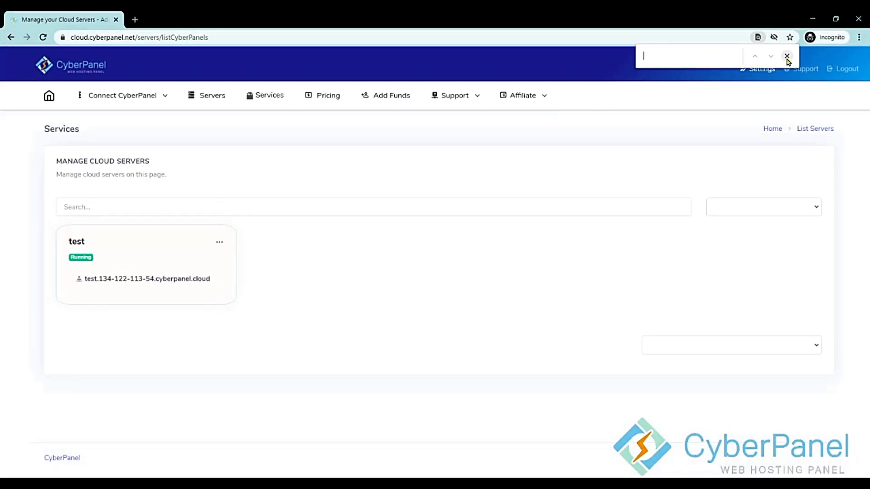
{"action": "left_click", "coordinate": [787, 58]}
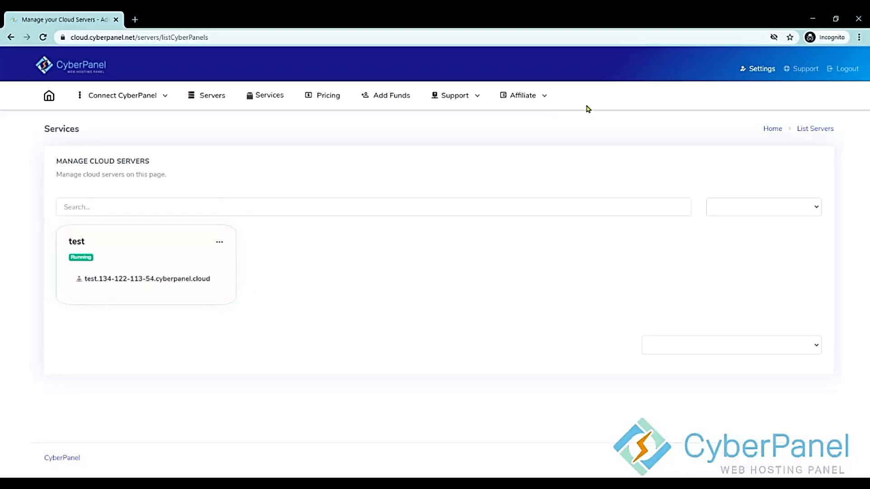
{"action": "left_click", "coordinate": [218, 243]}
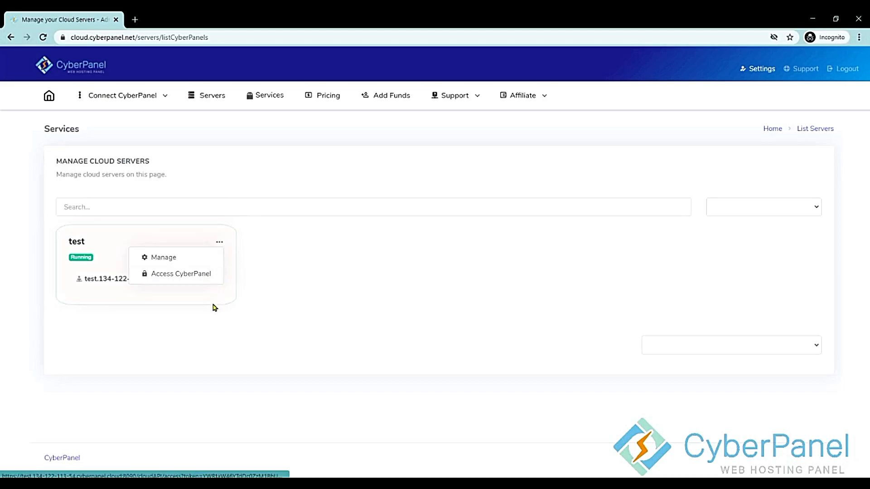
{"action": "left_click", "coordinate": [178, 259]}
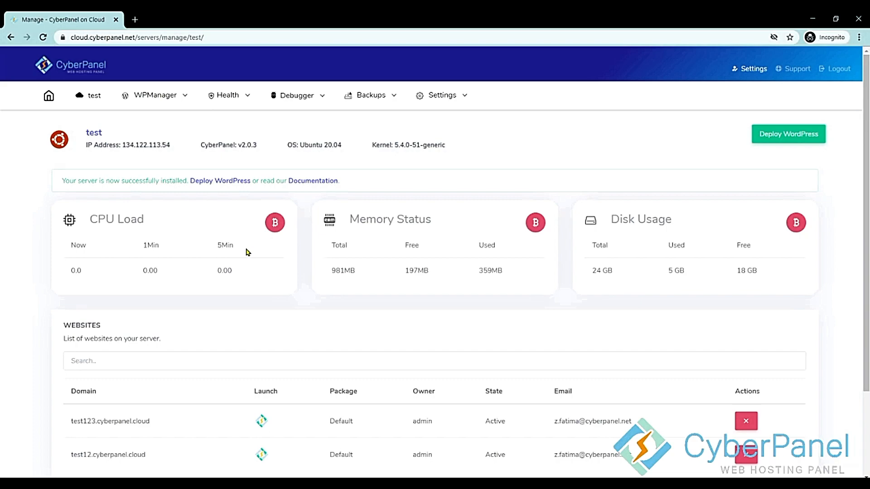
Look over the Health, Debugger, Backups and Settings menus, then open the WPManager dropdown.
{"action": "mouse_move", "coordinate": [223, 96]}
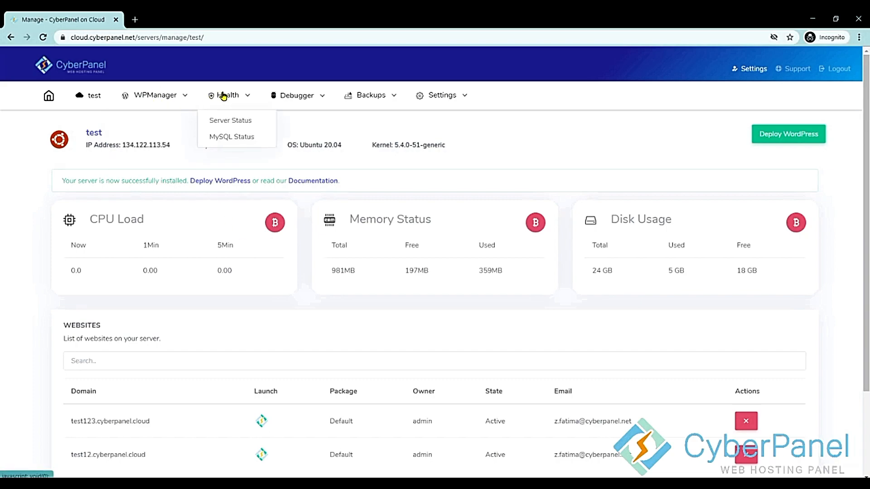
{"action": "mouse_move", "coordinate": [290, 94]}
{"action": "mouse_move", "coordinate": [374, 97]}
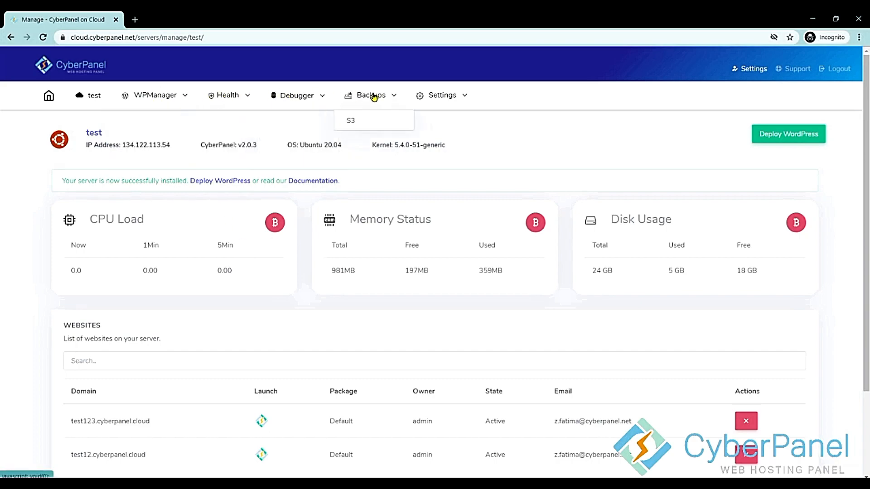
{"action": "mouse_move", "coordinate": [446, 95]}
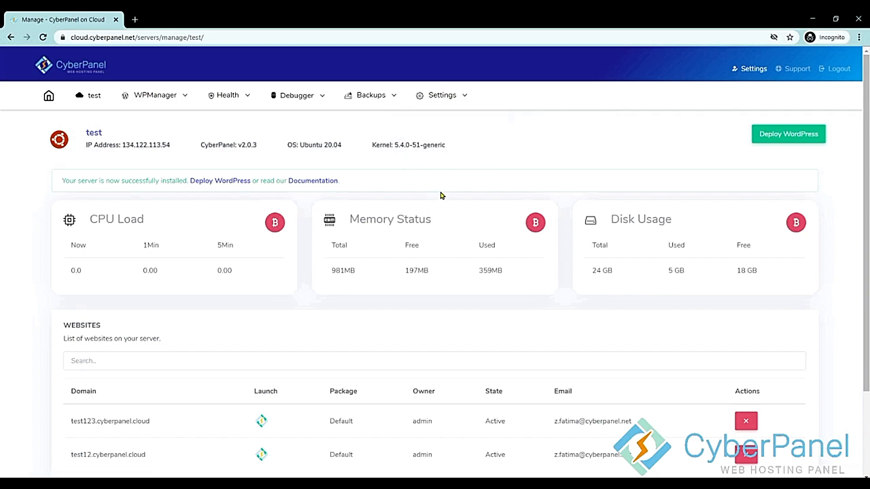
{"action": "mouse_move", "coordinate": [154, 97]}
{"action": "left_click", "coordinate": [159, 96]}
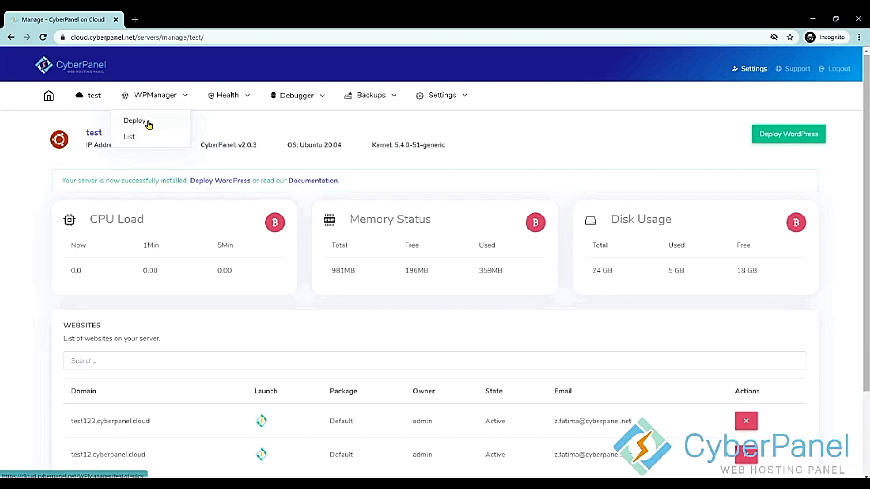
Open WPManager > Deploy and set the subdomain to test.cyberpanel.cloud.
{"action": "left_click", "coordinate": [786, 137]}
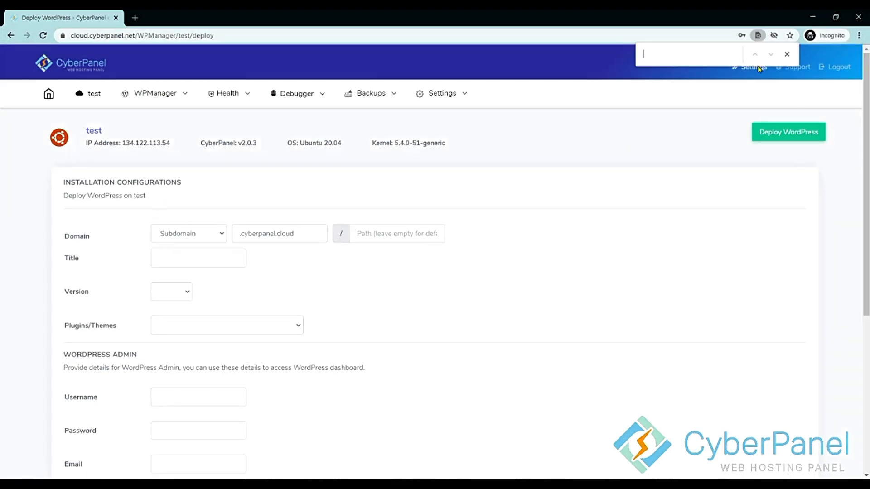
{"action": "left_click", "coordinate": [785, 55]}
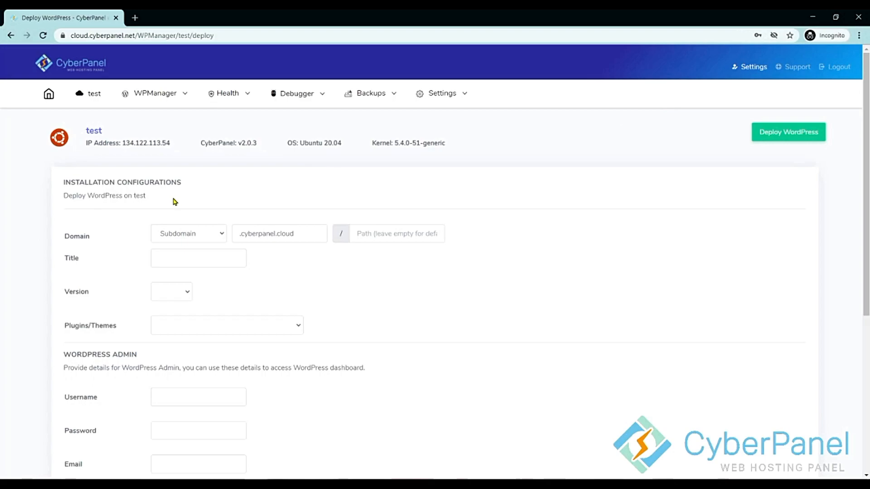
{"action": "left_click", "coordinate": [174, 234]}
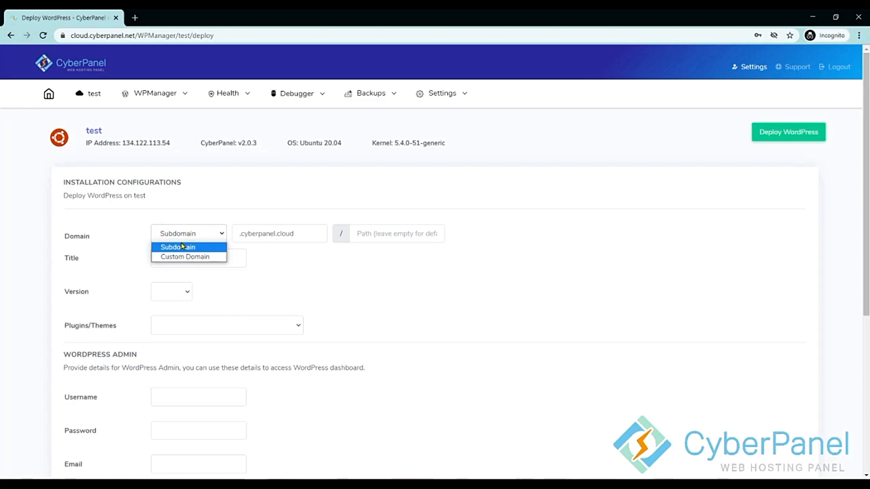
{"action": "left_click", "coordinate": [181, 247]}
{"action": "left_click", "coordinate": [309, 236]}
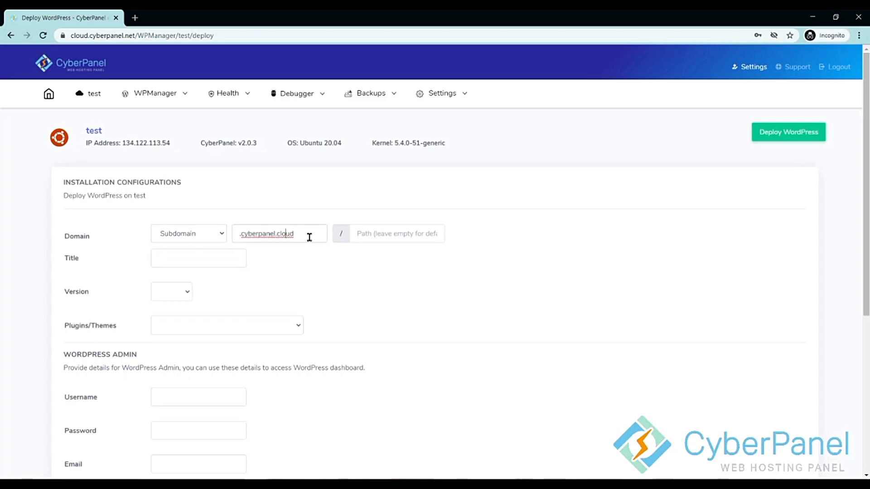
{"action": "left_click", "coordinate": [319, 259]}
{"action": "left_click", "coordinate": [241, 239]}
{"action": "type", "text": "test"}
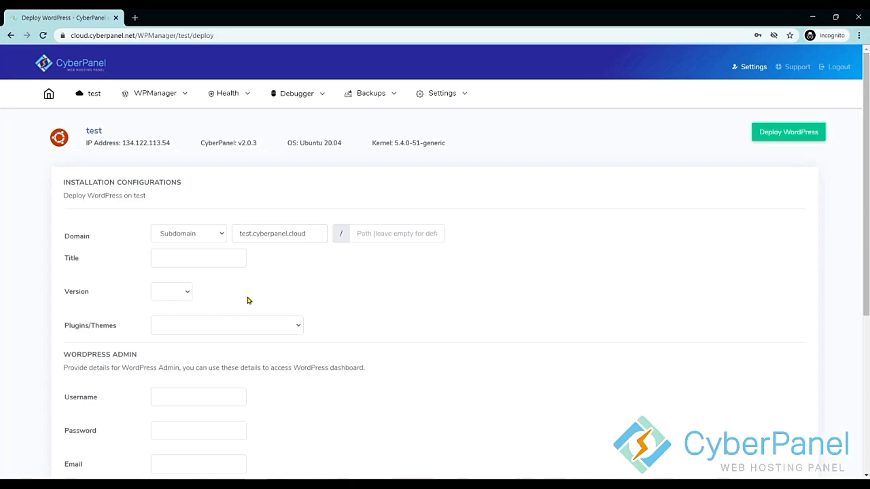
Title the site 'Testing Website', with WordPress 5.6 and the WordPress + LSCache bundle.
{"action": "left_click", "coordinate": [181, 257]}
{"action": "type", "text": "Testing Website"}
{"action": "left_click", "coordinate": [274, 301]}
{"action": "left_click", "coordinate": [187, 295]}
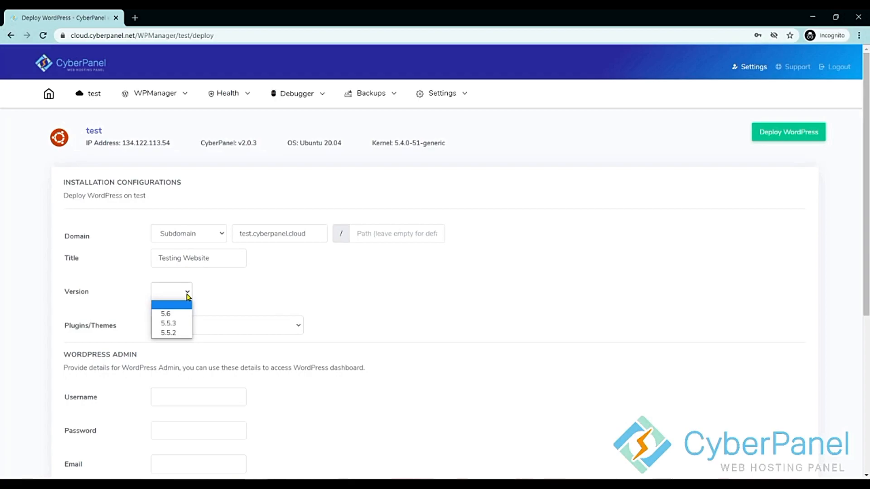
{"action": "left_click", "coordinate": [184, 313]}
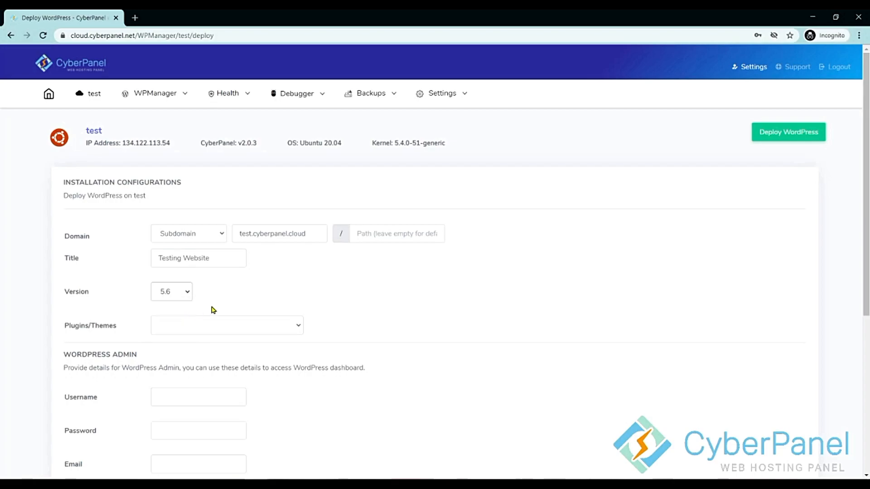
{"action": "scroll", "coordinate": [277, 301], "scroll_direction": "down", "scroll_amount": 2}
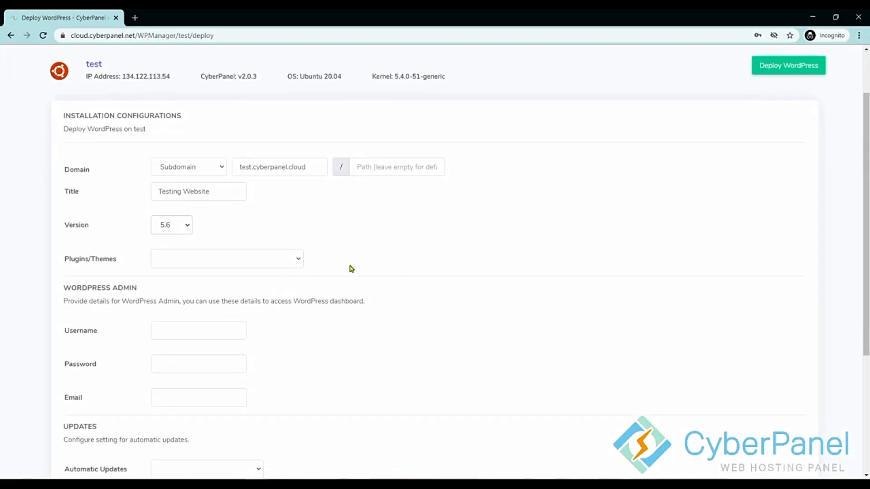
{"action": "left_click", "coordinate": [272, 263]}
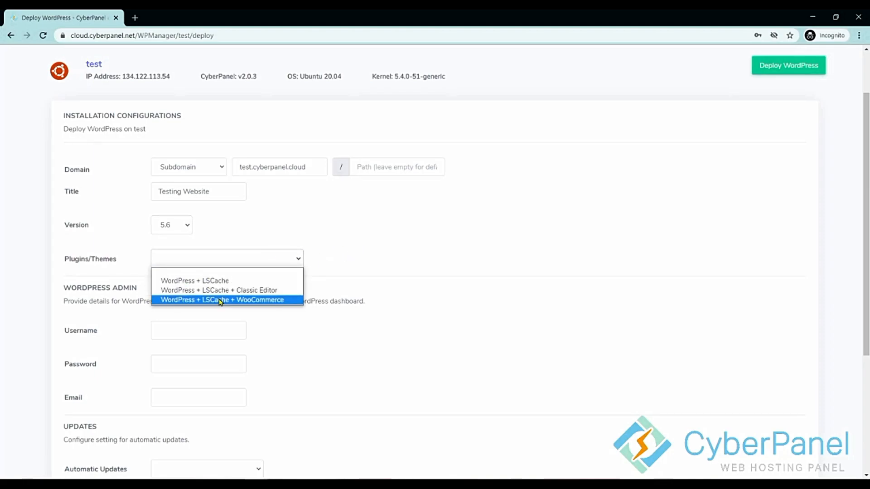
{"action": "left_click", "coordinate": [249, 284]}
Enter admin username Test along with the admin password and email address.
{"action": "scroll", "coordinate": [350, 349], "scroll_direction": "down", "scroll_amount": 1}
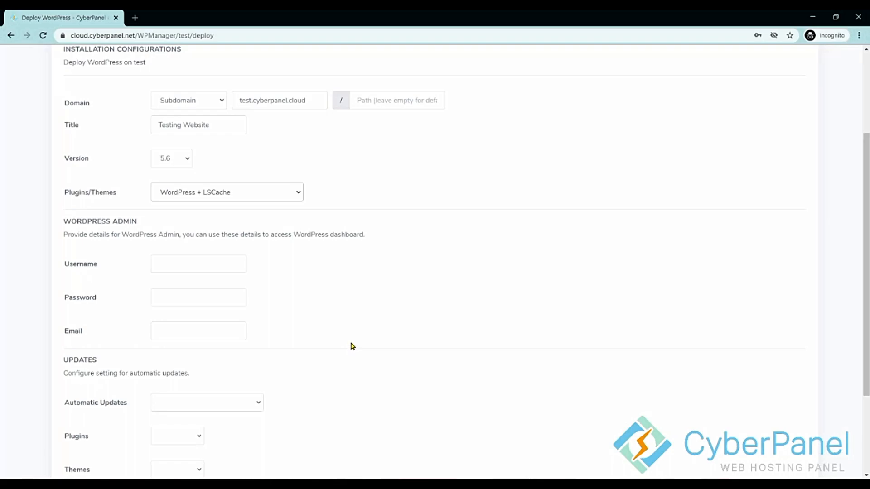
{"action": "left_click", "coordinate": [181, 265]}
{"action": "type", "text": "Test"}
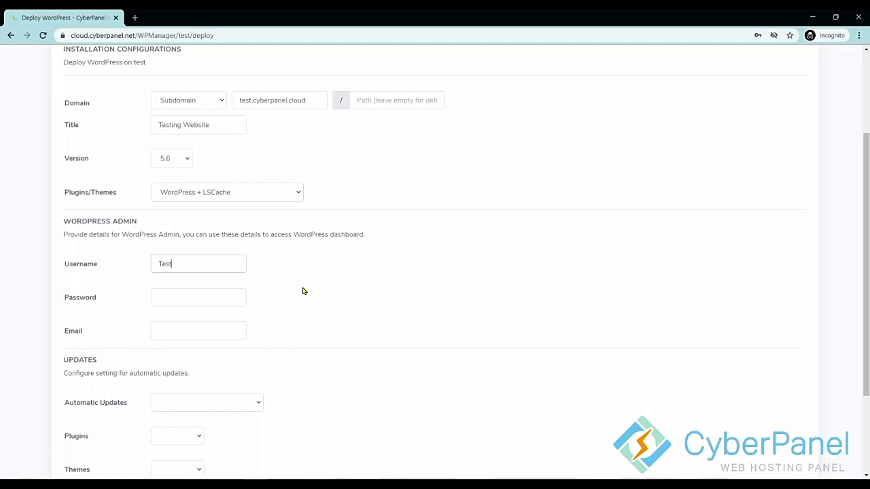
{"action": "scroll", "coordinate": [292, 314], "scroll_direction": "down", "scroll_amount": 2}
{"action": "left_click", "coordinate": [179, 226]}
{"action": "type", "text": "12345678"}
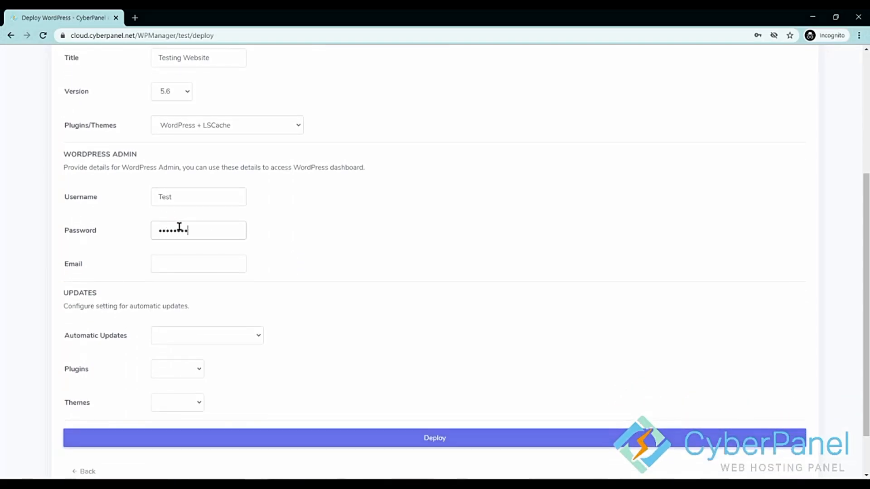
{"action": "left_click", "coordinate": [197, 260]}
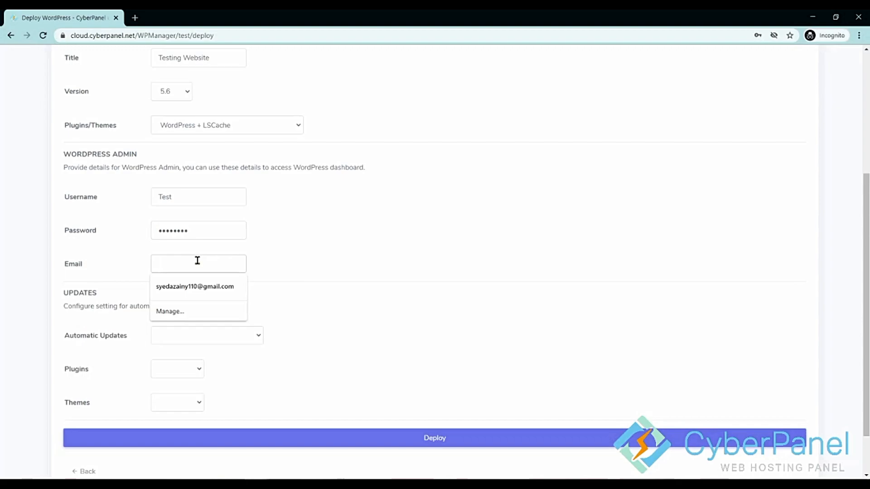
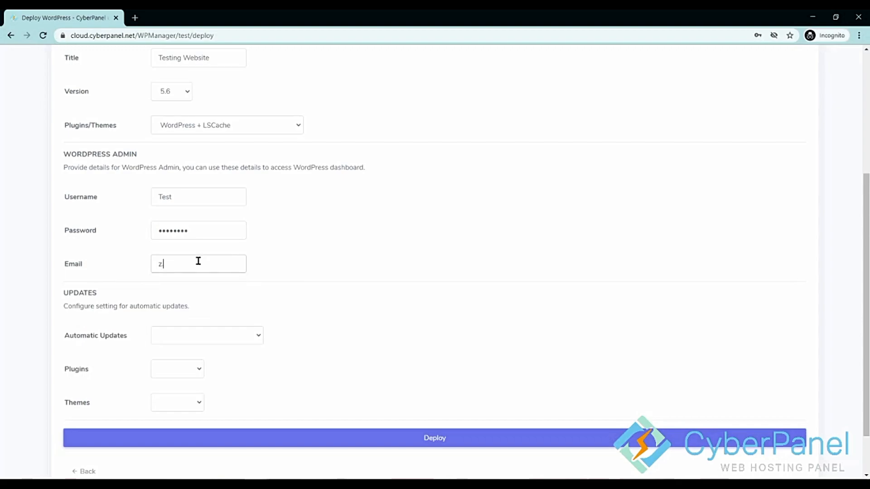
Set automatic updates to All (minor and major), with plugin and theme updates Enabled.
{"action": "scroll", "coordinate": [270, 309], "scroll_direction": "down", "scroll_amount": 2}
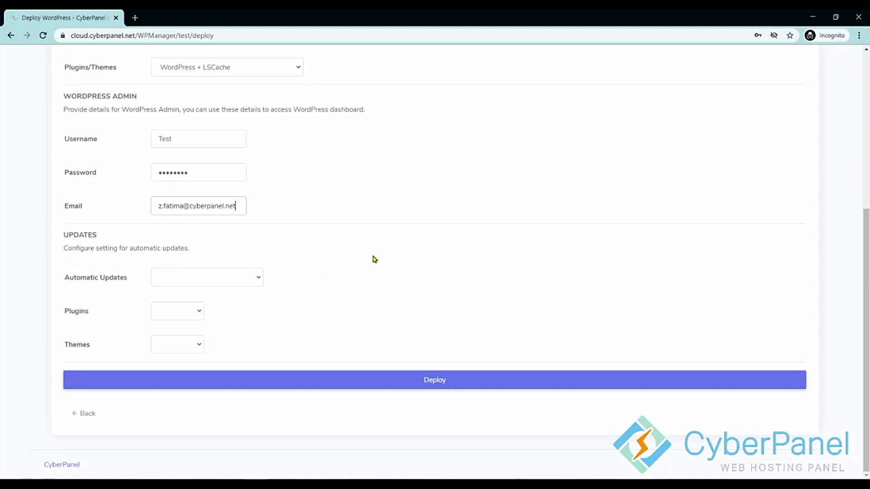
{"action": "left_click", "coordinate": [257, 283]}
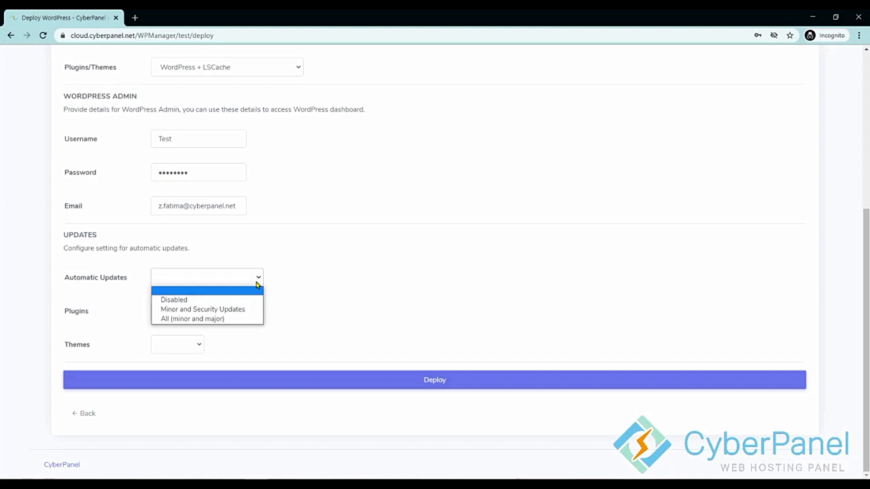
{"action": "left_click", "coordinate": [211, 320]}
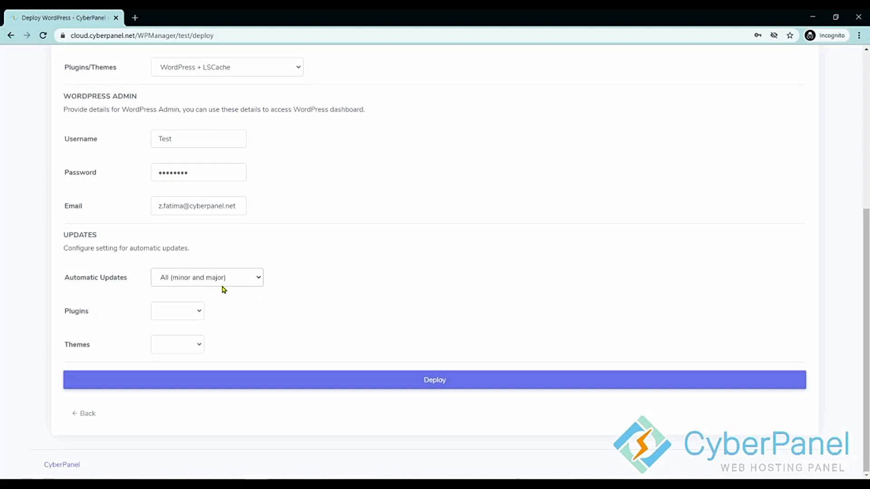
{"action": "left_click", "coordinate": [175, 311]}
{"action": "left_click", "coordinate": [173, 343]}
{"action": "left_click", "coordinate": [172, 349]}
{"action": "left_click", "coordinate": [174, 376]}
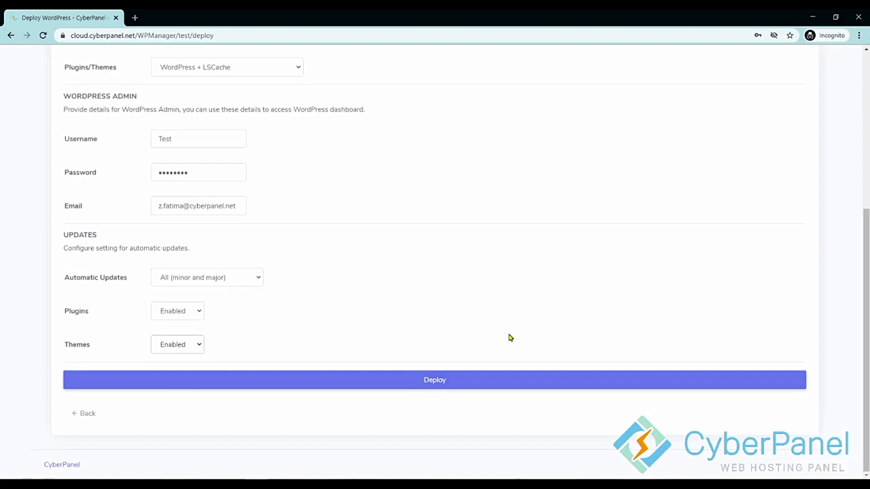
Deploy the Testing Website site at test.cyberpanel.cloud and wait for its Manage WordPress page.
{"action": "left_click", "coordinate": [485, 379]}
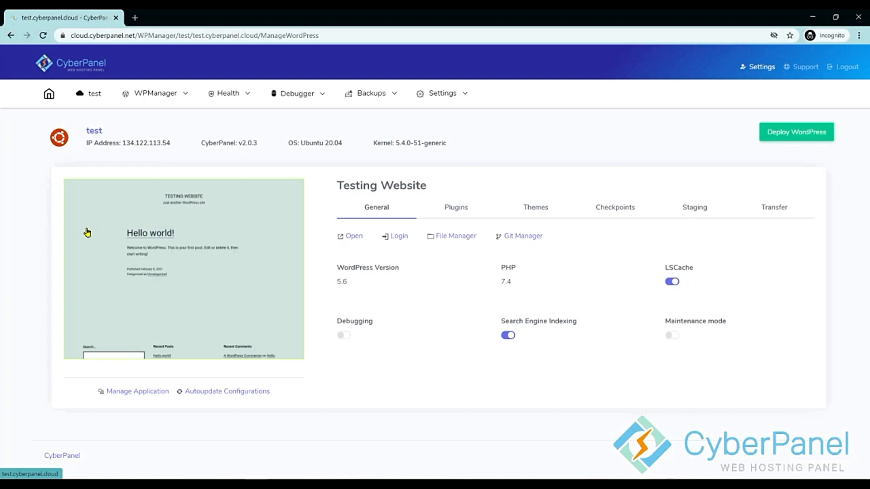
{"action": "left_click", "coordinate": [170, 107]}
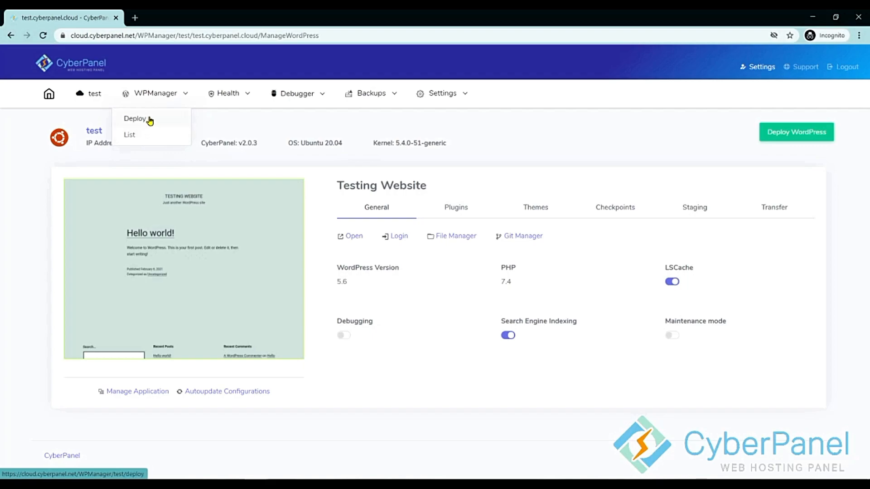
{"action": "key", "text": "ctrl+f"}
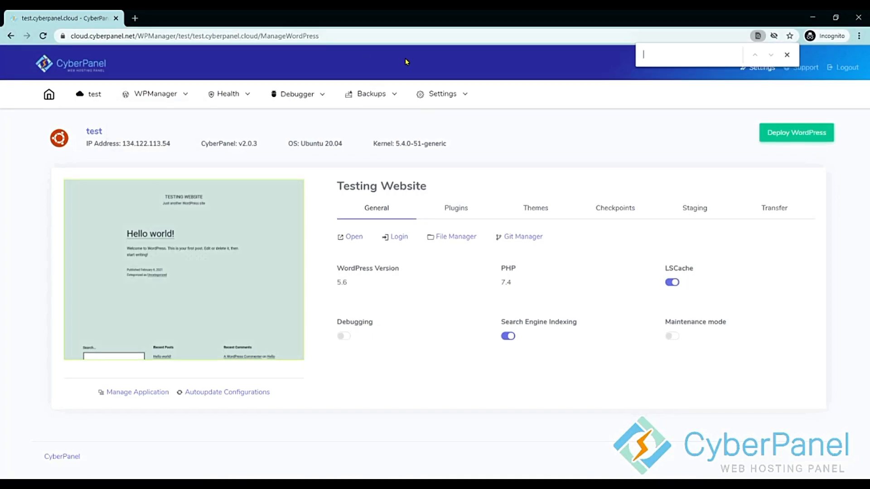
{"action": "left_click", "coordinate": [785, 56]}
{"action": "mouse_move", "coordinate": [165, 106]}
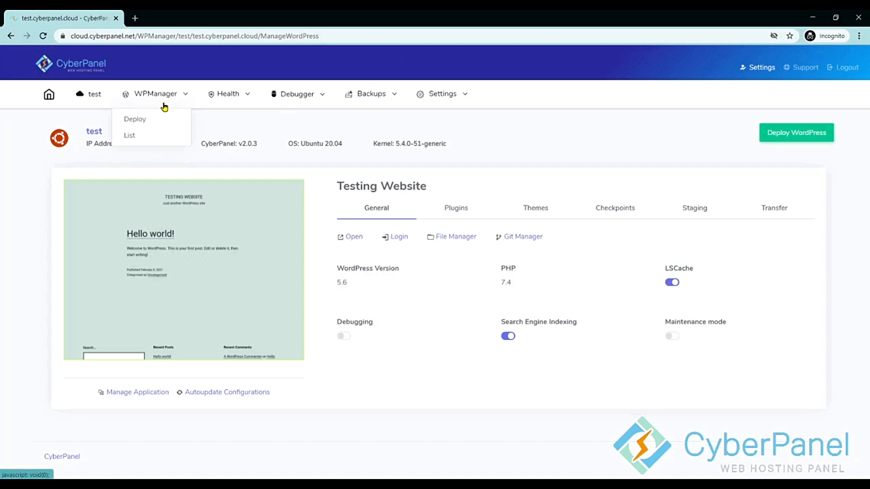
{"action": "left_click", "coordinate": [154, 138]}
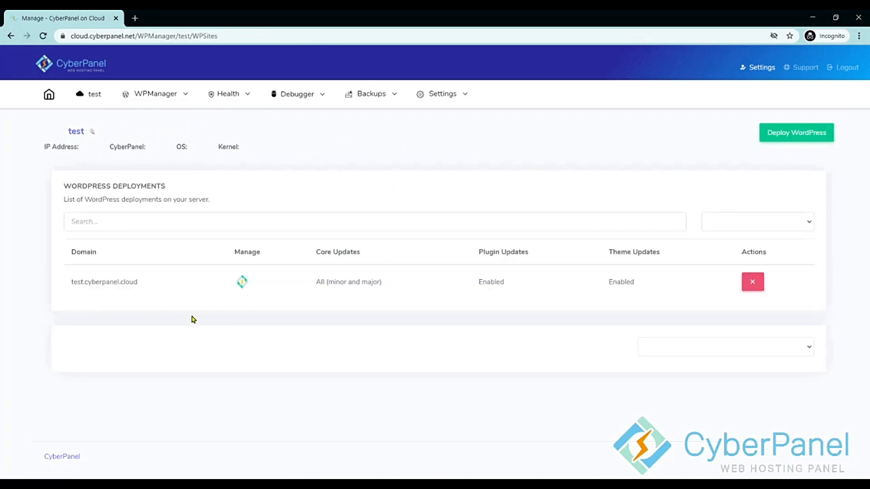
{"action": "left_click", "coordinate": [245, 284]}
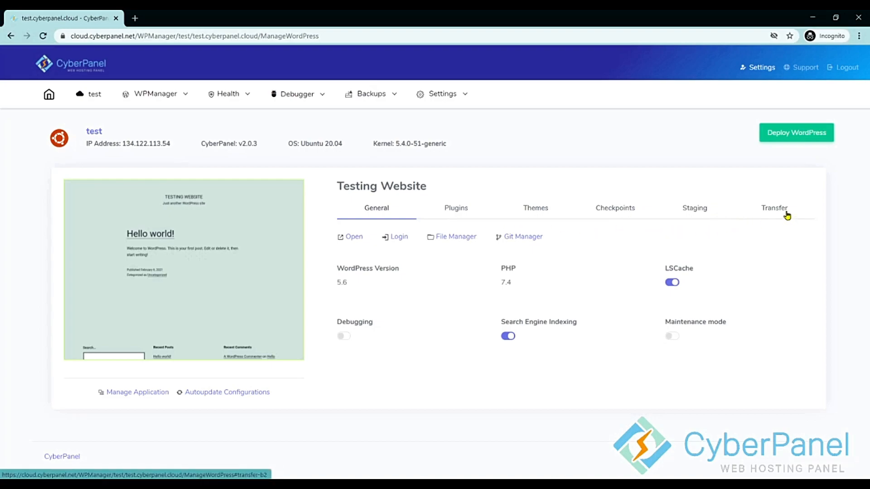
{"action": "left_click", "coordinate": [347, 236]}
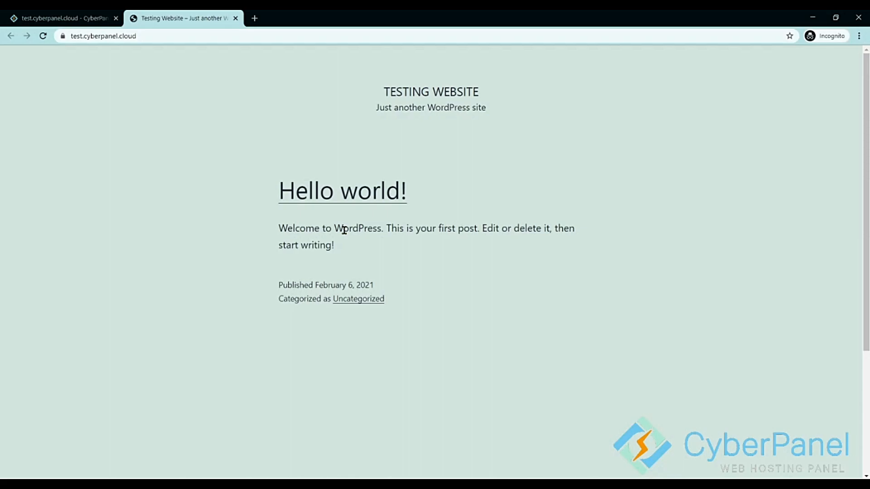
{"action": "middle_click", "coordinate": [186, 16]}
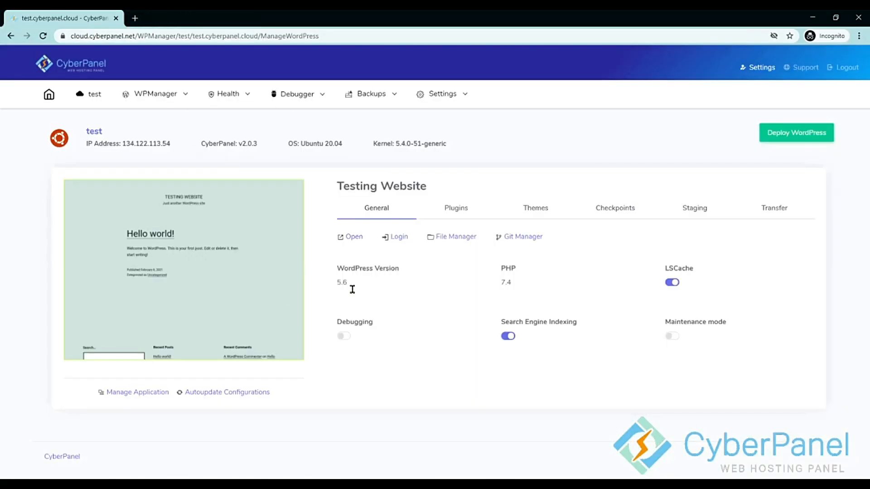
{"action": "left_click", "coordinate": [397, 240]}
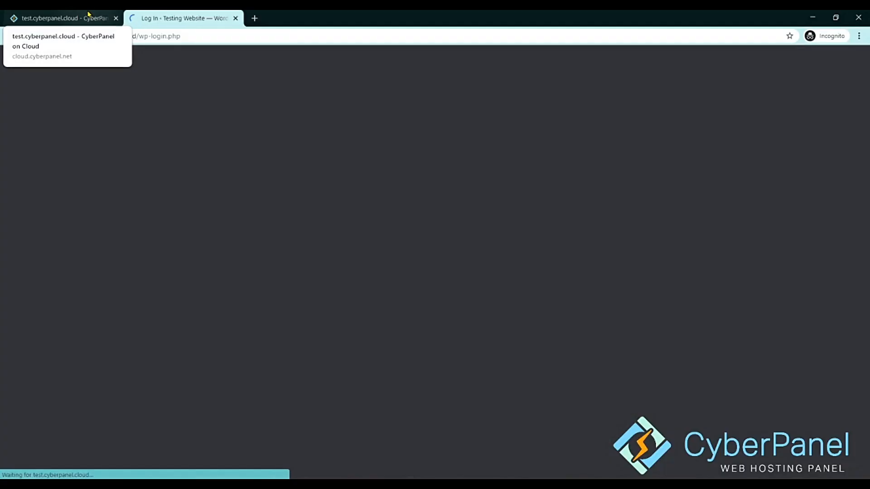
{"action": "left_click", "coordinate": [89, 13]}
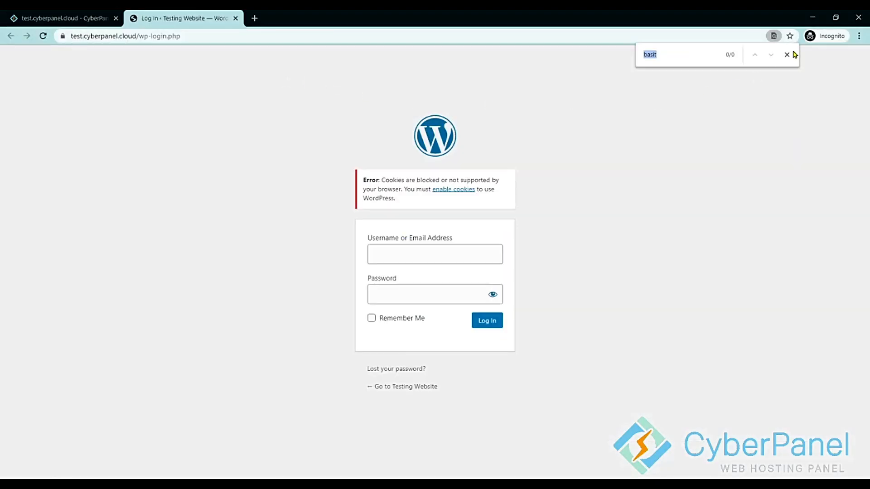
{"action": "left_click", "coordinate": [787, 54]}
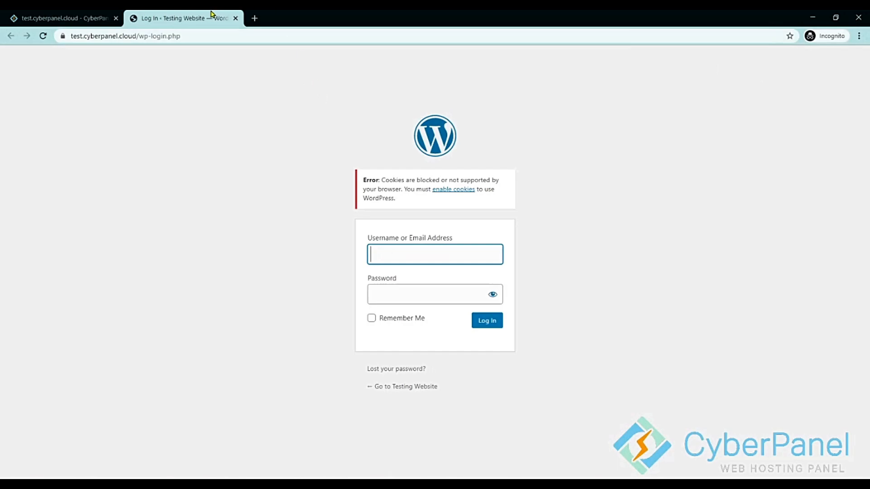
{"action": "left_click", "coordinate": [235, 18]}
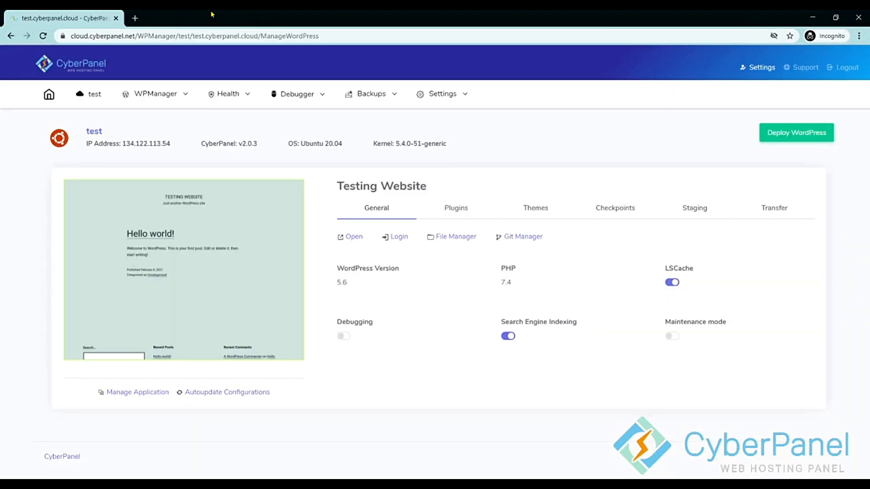
{"action": "left_click", "coordinate": [447, 238]}
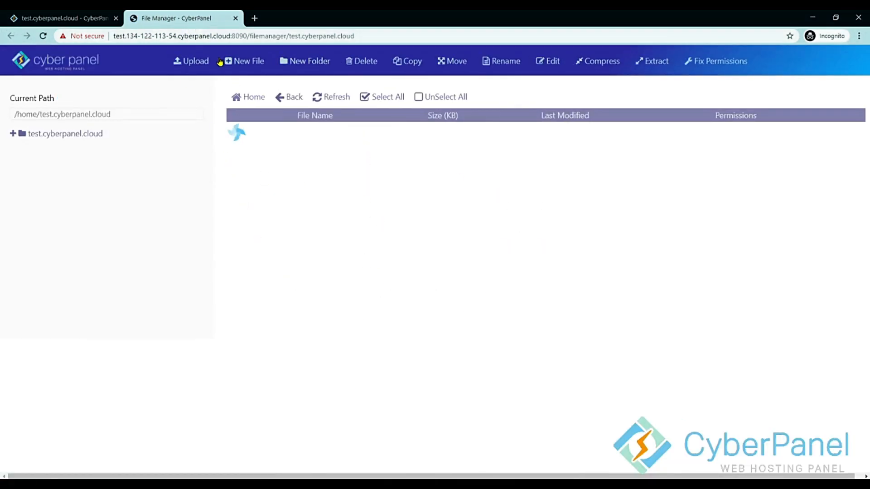
{"action": "middle_click", "coordinate": [165, 24]}
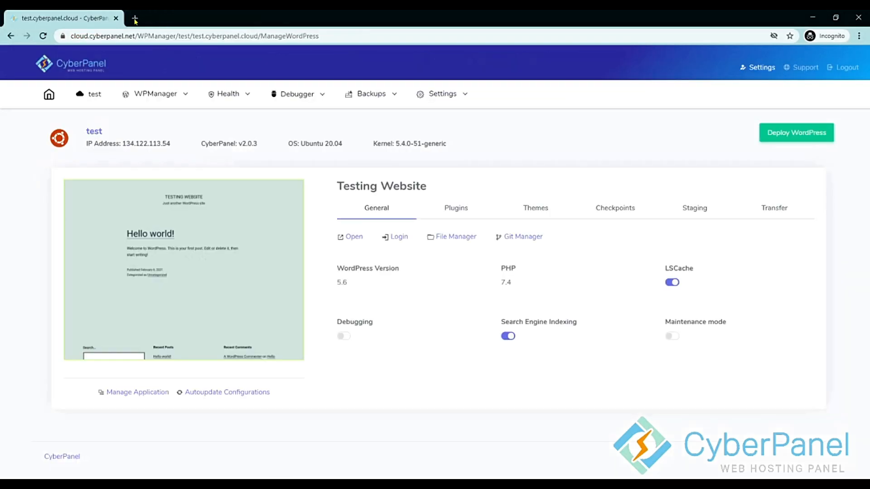
{"action": "left_click", "coordinate": [515, 243]}
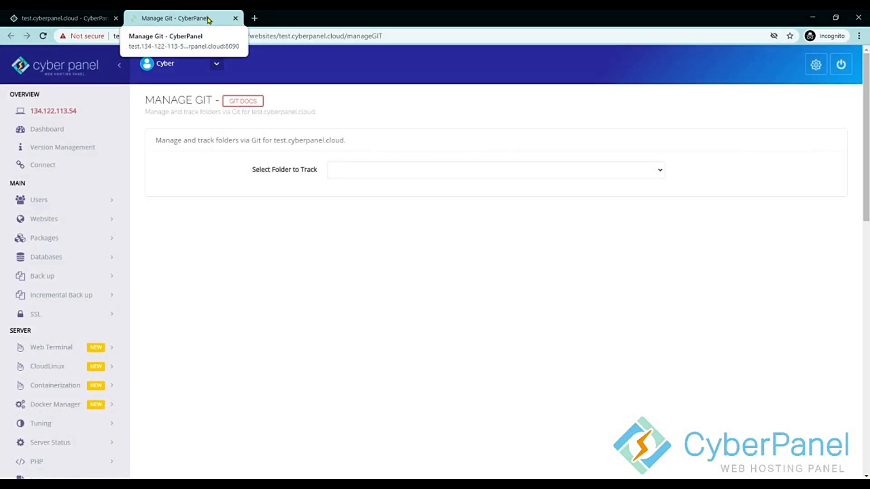
{"action": "middle_click", "coordinate": [208, 19]}
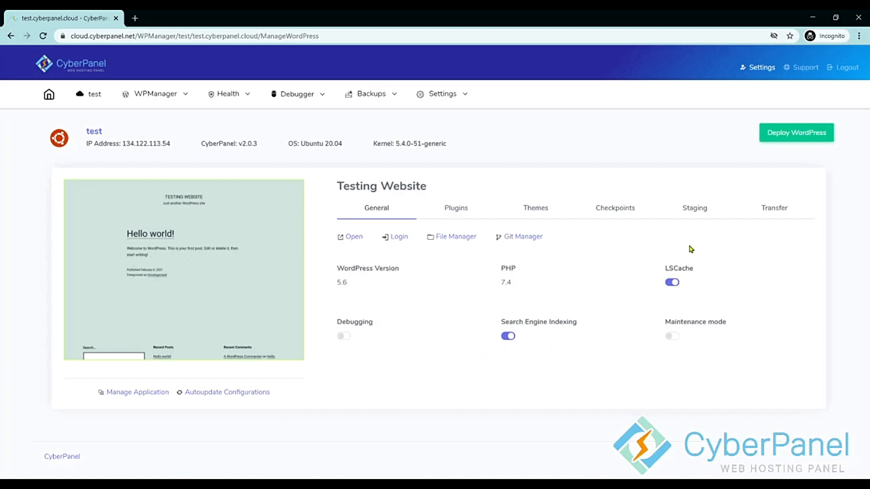
List the site's plugins, then tick and untick the akismet, hello and litespeed-cache checkboxes.
{"action": "left_click", "coordinate": [456, 208]}
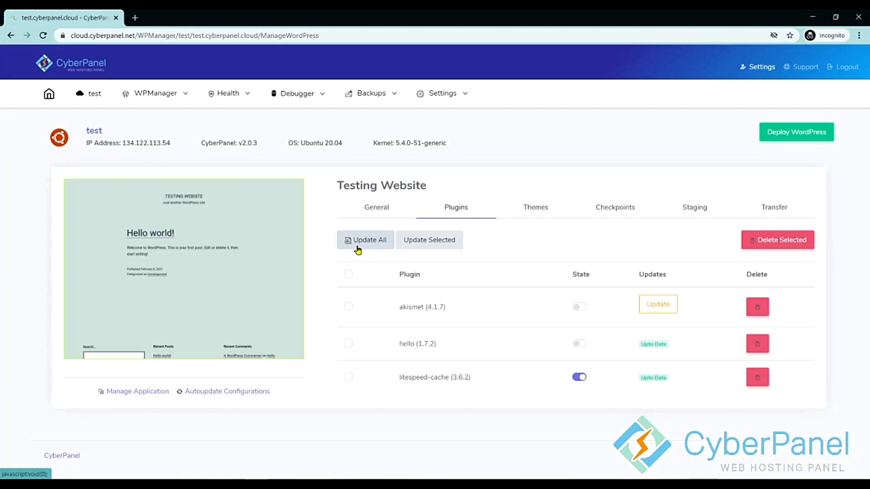
{"action": "left_click", "coordinate": [348, 308]}
{"action": "left_click", "coordinate": [349, 343]}
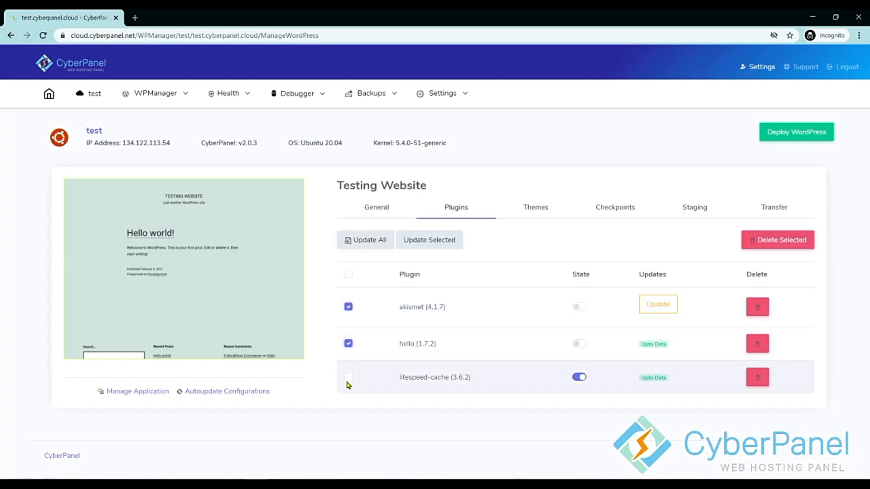
{"action": "left_click", "coordinate": [348, 378]}
{"action": "left_click", "coordinate": [348, 344]}
{"action": "left_click", "coordinate": [349, 377]}
{"action": "left_click", "coordinate": [349, 307]}
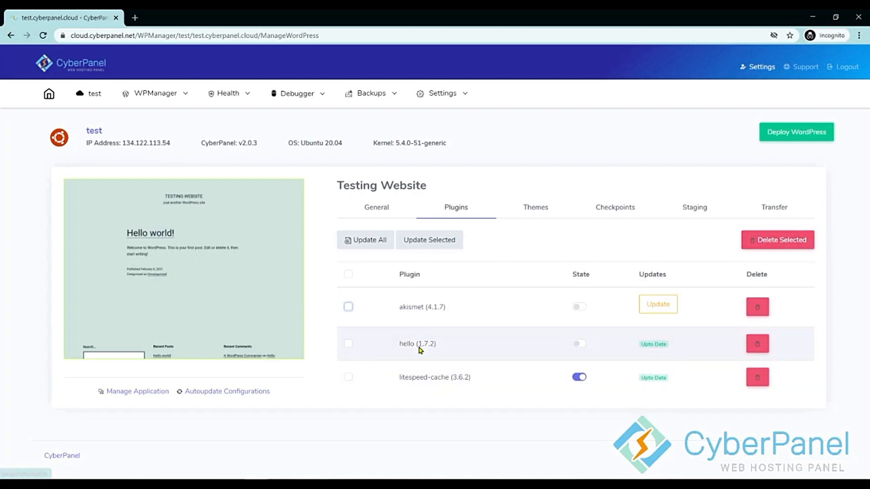
{"action": "left_click", "coordinate": [348, 307]}
{"action": "left_click", "coordinate": [348, 345]}
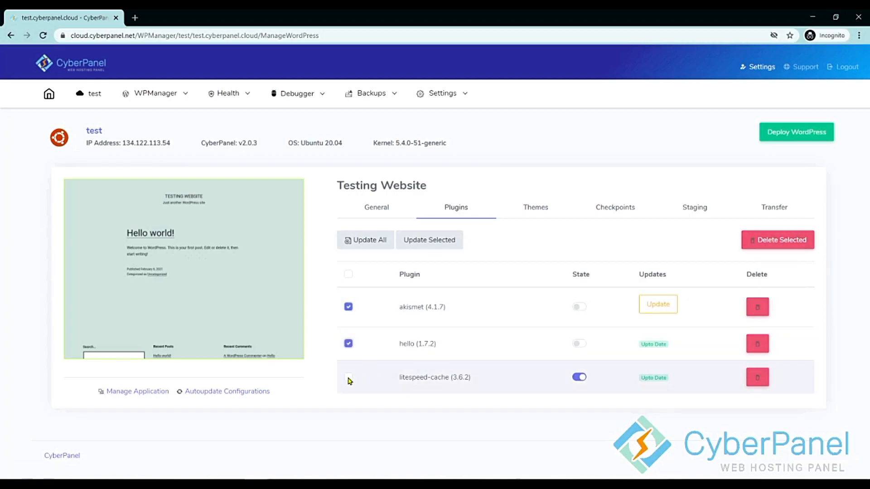
{"action": "left_click", "coordinate": [349, 307]}
{"action": "left_click", "coordinate": [349, 344]}
Toggle hello on and off, and litespeed-cache off and back on, leaving only litespeed-cache active.
{"action": "left_click", "coordinate": [582, 347]}
{"action": "left_click", "coordinate": [582, 346]}
{"action": "left_click", "coordinate": [579, 378]}
{"action": "left_click", "coordinate": [579, 380]}
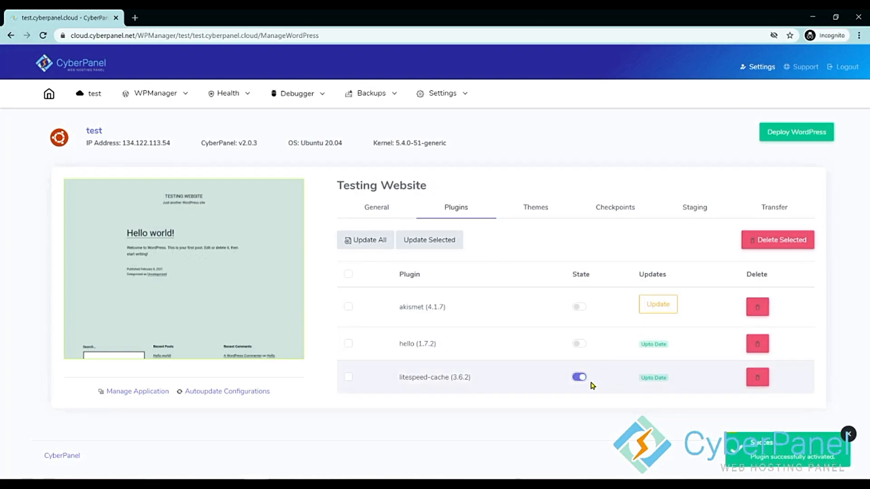
{"action": "left_click", "coordinate": [579, 377]}
{"action": "left_click", "coordinate": [579, 378]}
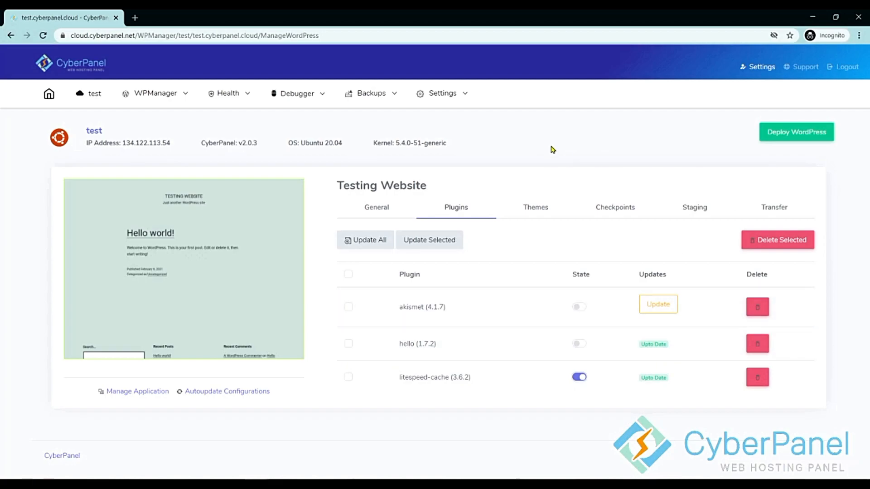
{"action": "left_click", "coordinate": [536, 211]}
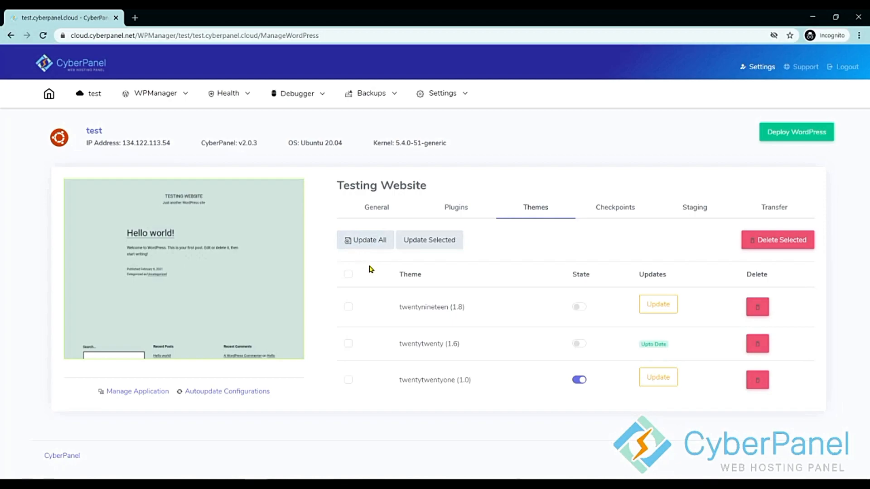
Tick and untick the twentynineteen, twentytwenty and twentytwentyone theme checkboxes, leaving none selected.
{"action": "left_click", "coordinate": [348, 308]}
{"action": "left_click", "coordinate": [347, 381]}
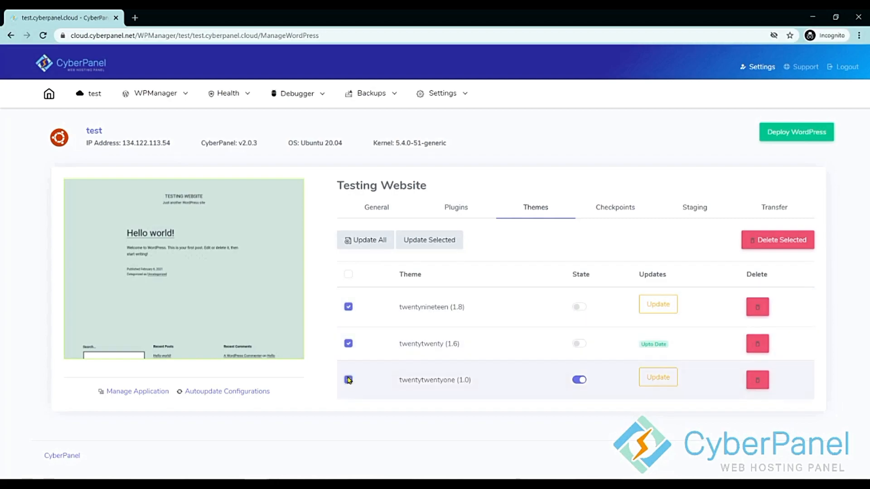
{"action": "left_click", "coordinate": [348, 308]}
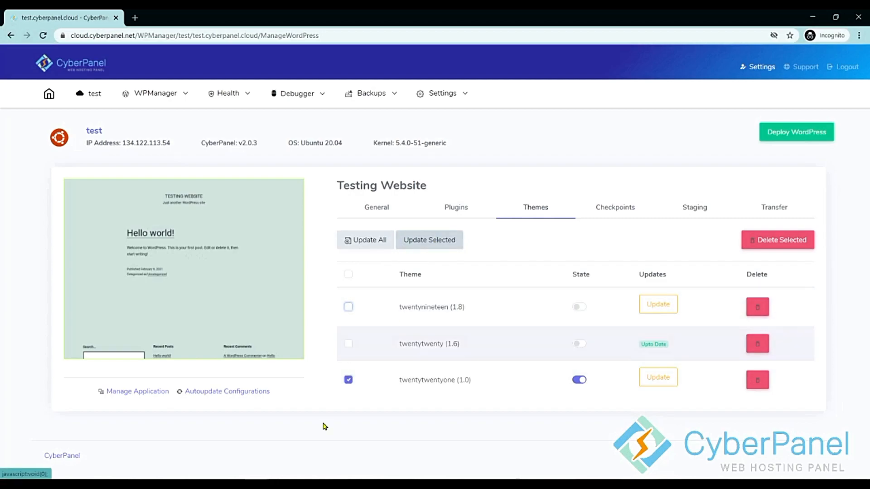
{"action": "left_click", "coordinate": [347, 380]}
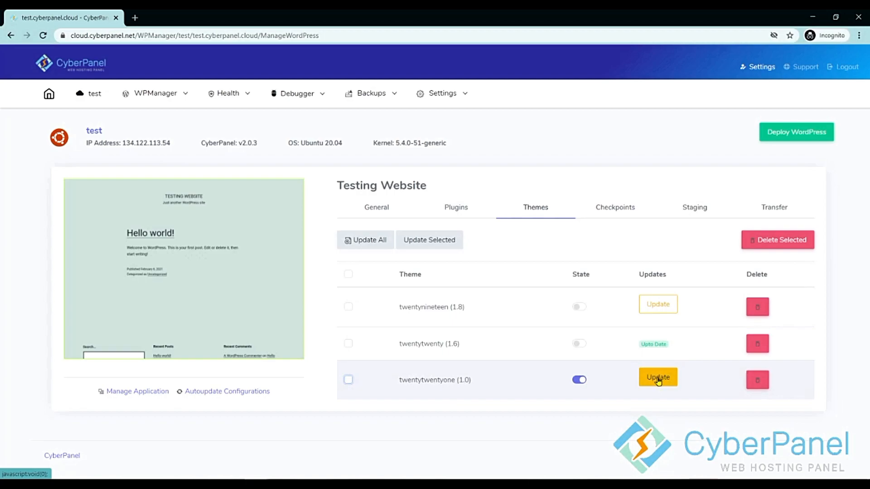
{"action": "left_click", "coordinate": [348, 307]}
{"action": "left_click", "coordinate": [348, 343]}
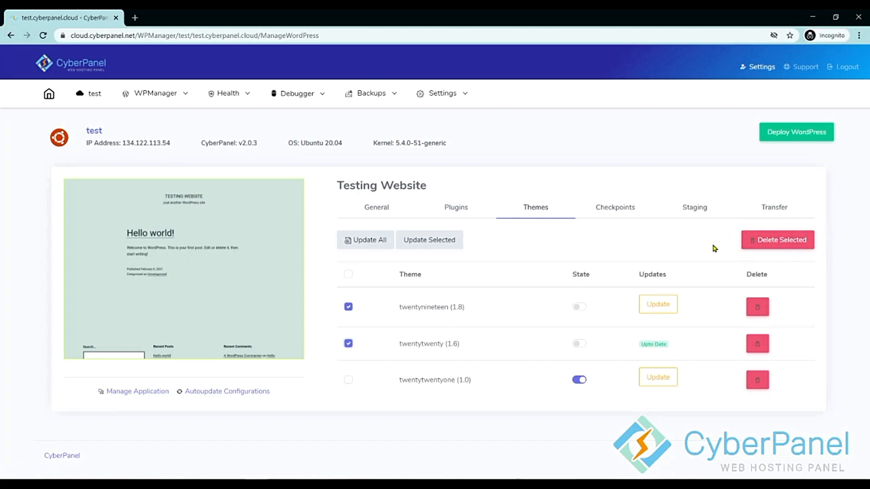
{"action": "left_click", "coordinate": [348, 344]}
{"action": "left_click", "coordinate": [348, 307]}
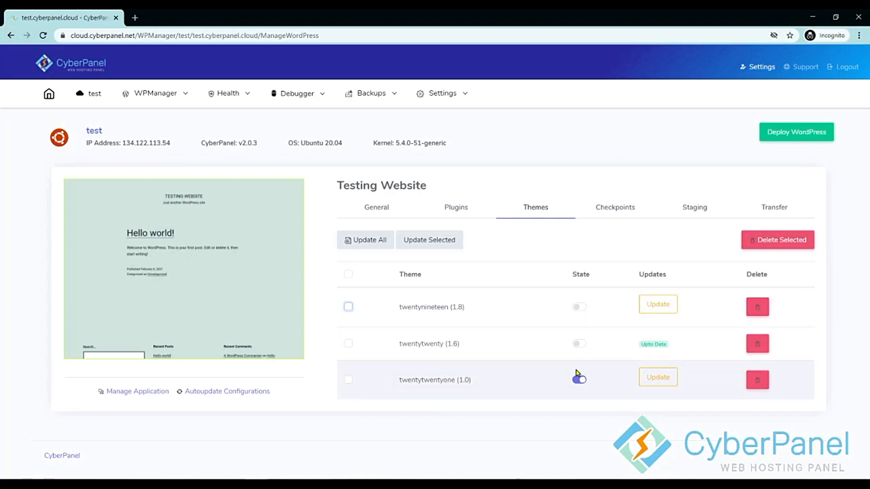
Activate twentytwenty, twentynineteen and twentytwentyone in turn, then deactivate twentynineteen.
{"action": "left_click", "coordinate": [579, 344]}
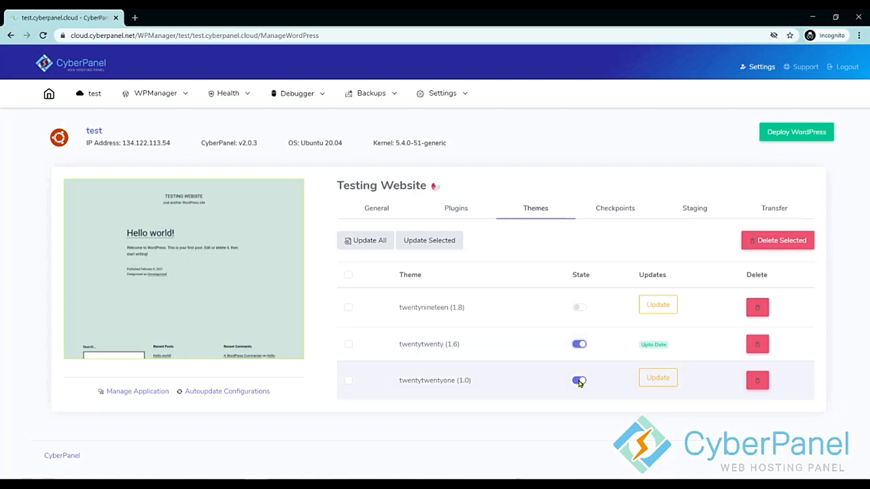
{"action": "left_click", "coordinate": [579, 307]}
{"action": "left_click", "coordinate": [580, 383]}
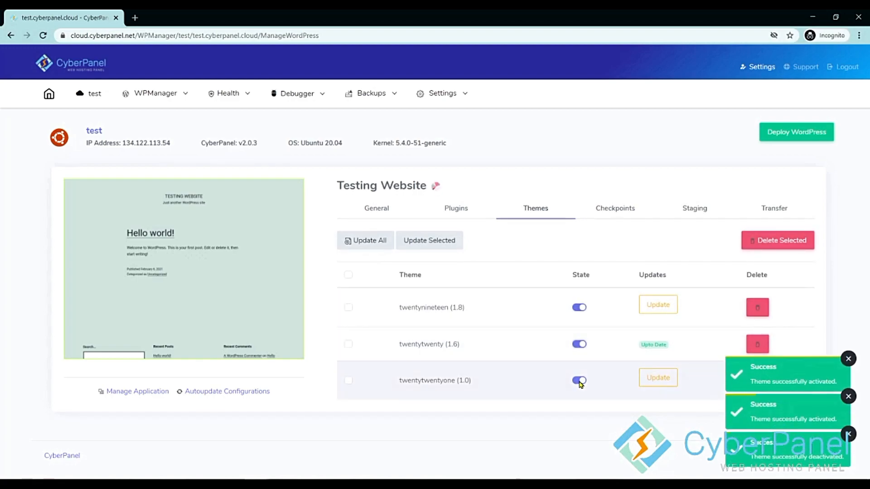
{"action": "left_click", "coordinate": [580, 307]}
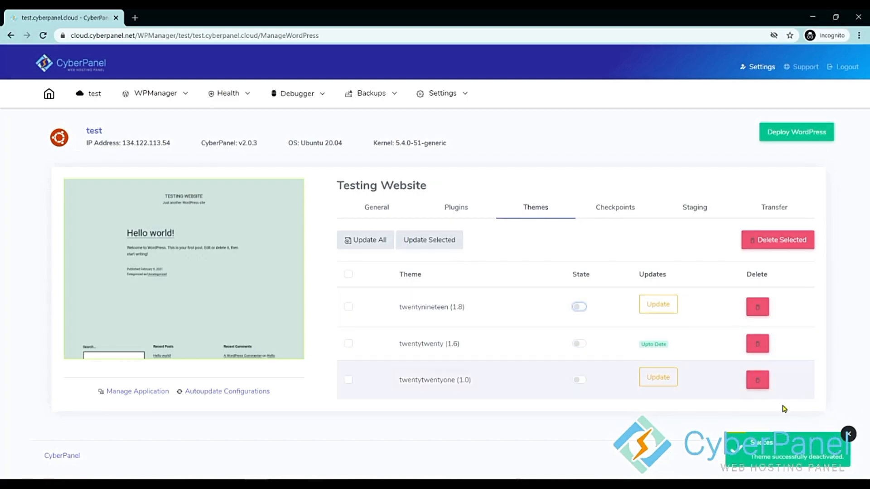
Create a new site checkpoint, producing a 19 MB backup archive in the checkpoint list.
{"action": "left_click", "coordinate": [616, 209]}
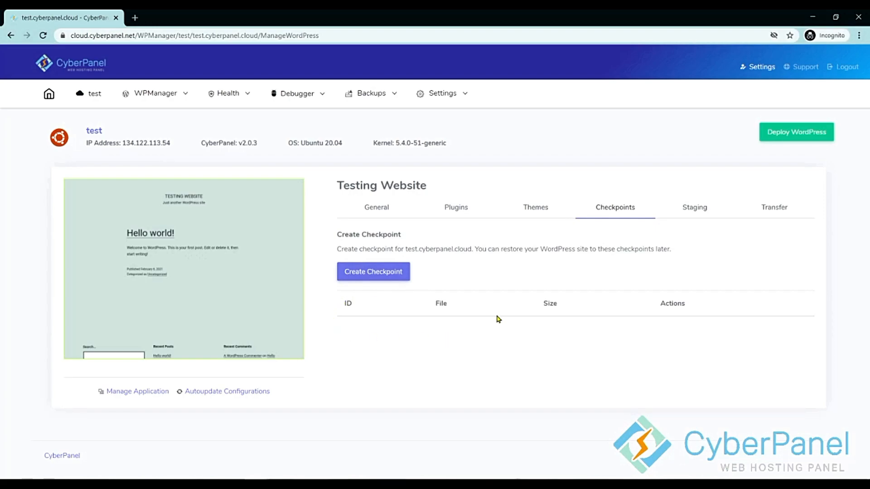
{"action": "left_click", "coordinate": [359, 275]}
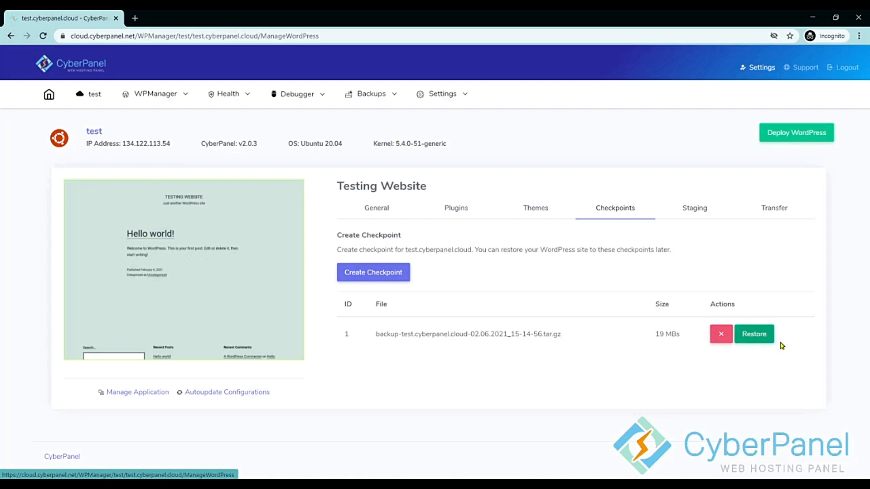
{"action": "left_click", "coordinate": [699, 210]}
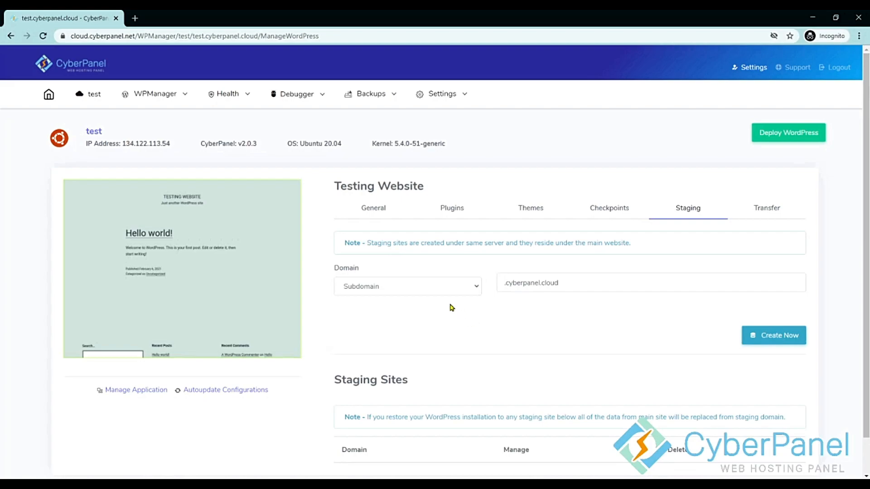
Keep Subdomain as the staging domain type and leave the staging domain name unchanged.
{"action": "left_click", "coordinate": [461, 292]}
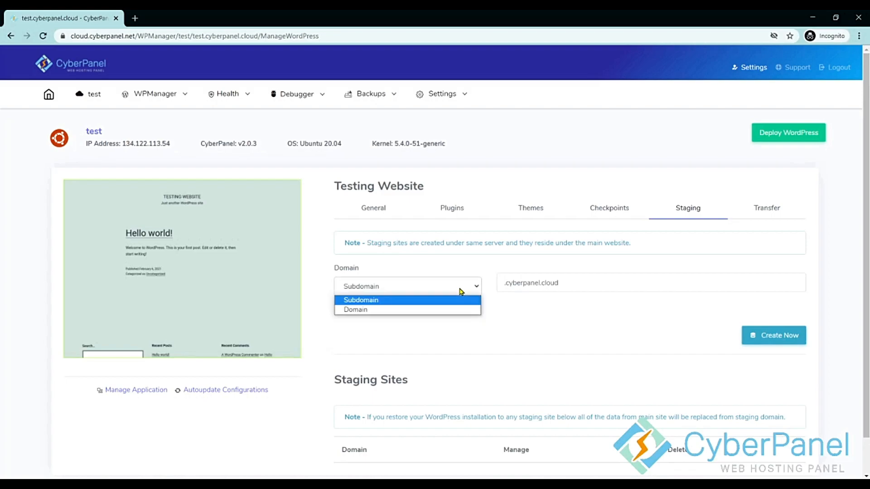
{"action": "left_click", "coordinate": [461, 292]}
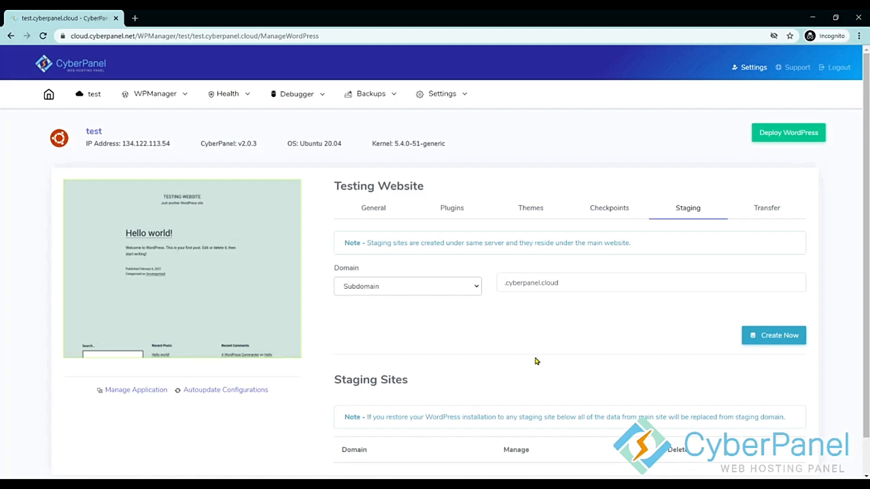
{"action": "left_click", "coordinate": [510, 283]}
{"action": "left_click", "coordinate": [605, 314]}
{"action": "scroll", "coordinate": [513, 347], "scroll_direction": "down", "scroll_amount": 1}
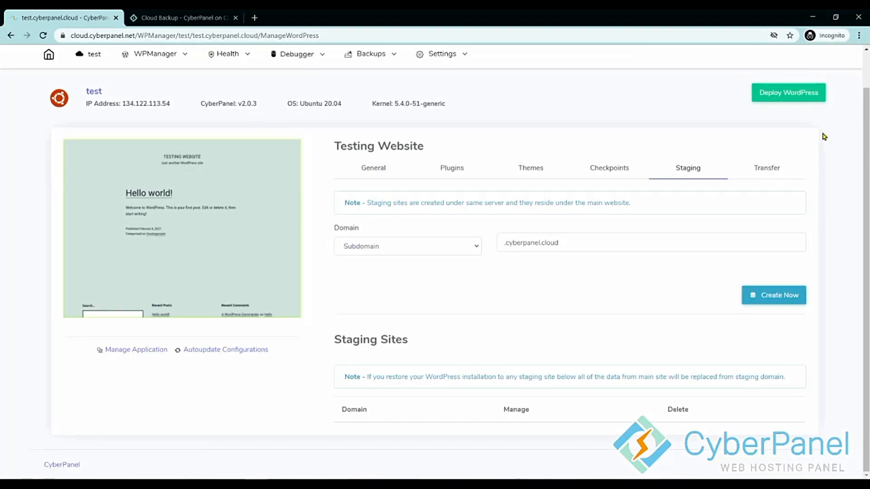
In the Transfer section, keep Subdomain as the transfer domain type and open application management.
{"action": "left_click", "coordinate": [777, 174]}
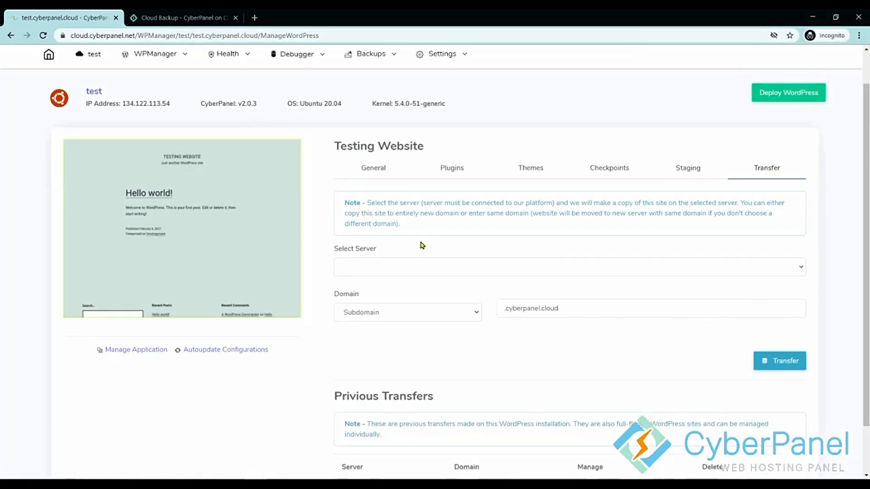
{"action": "scroll", "coordinate": [434, 265], "scroll_direction": "down", "scroll_amount": 2}
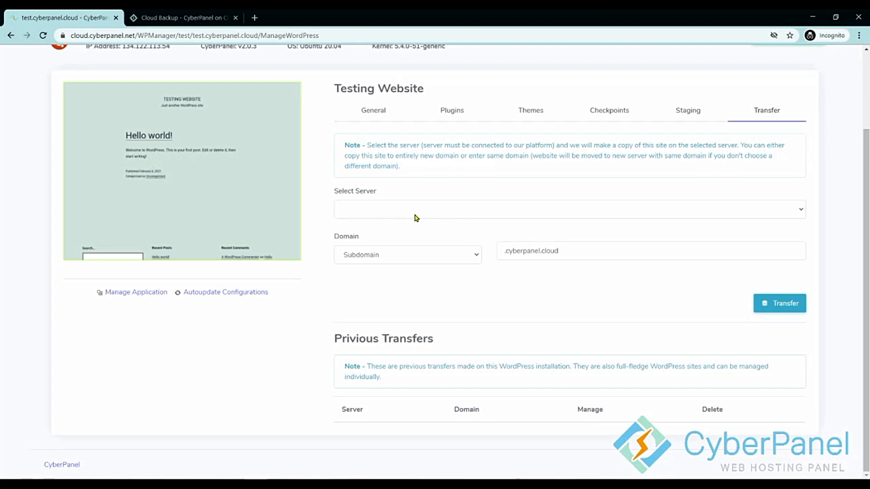
{"action": "left_click", "coordinate": [386, 261]}
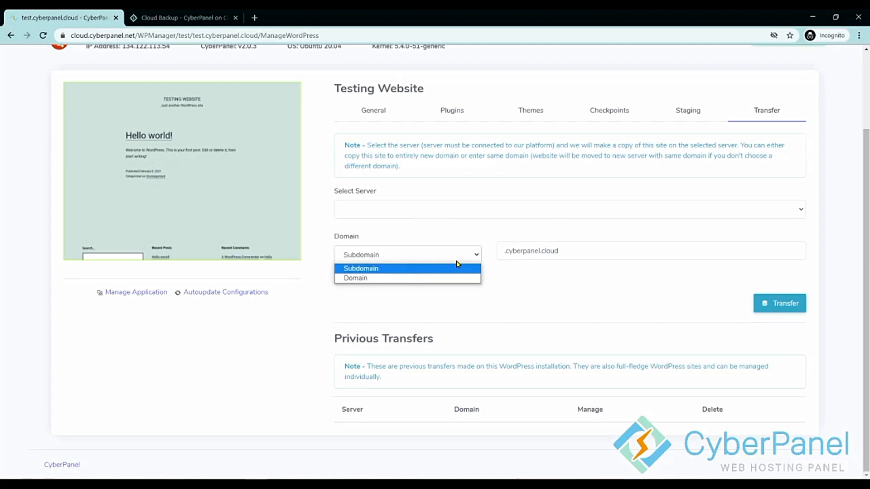
{"action": "left_click", "coordinate": [434, 267]}
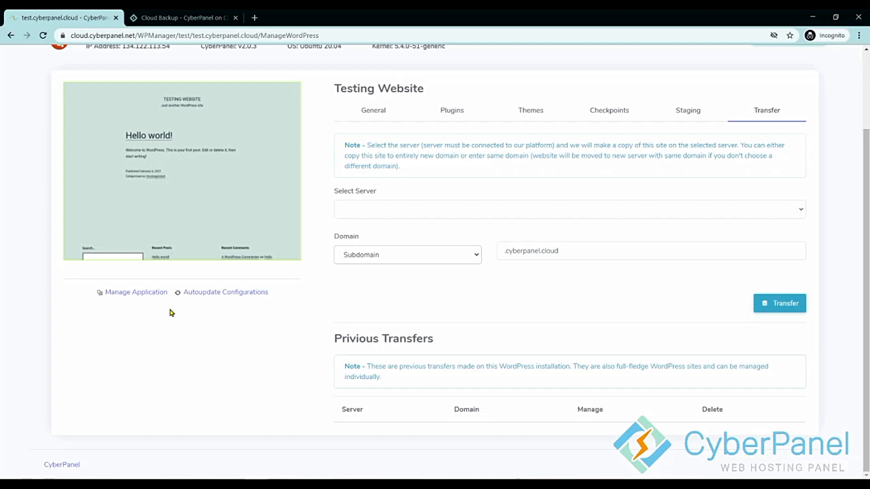
{"action": "left_click", "coordinate": [154, 295]}
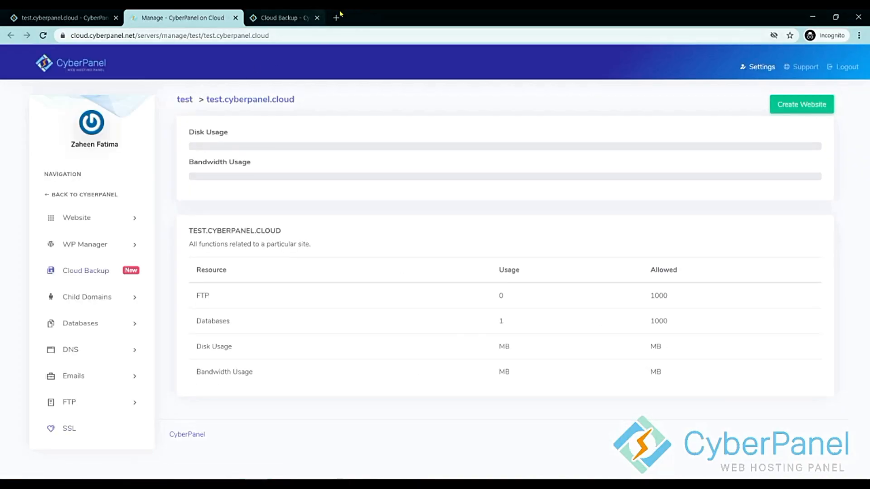
Close the Cloud Backup page and briefly open and dismiss the browser's find bar.
{"action": "left_click", "coordinate": [316, 18]}
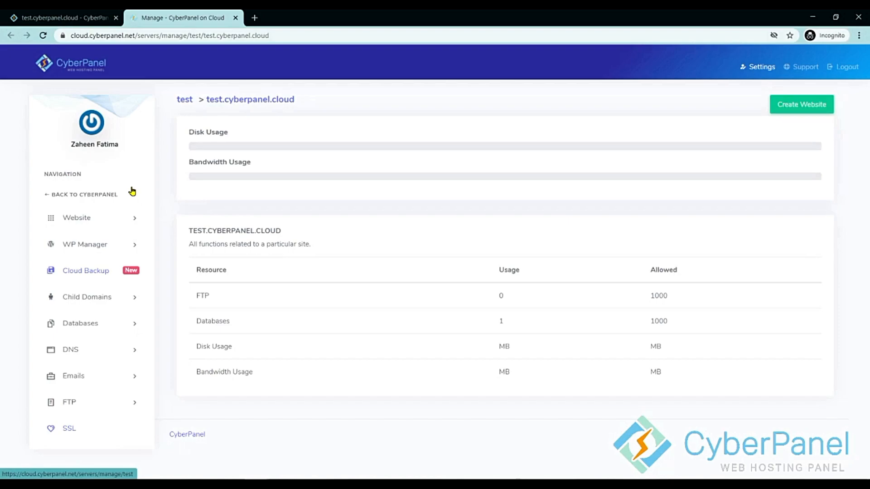
{"action": "key", "text": "ctrl+f"}
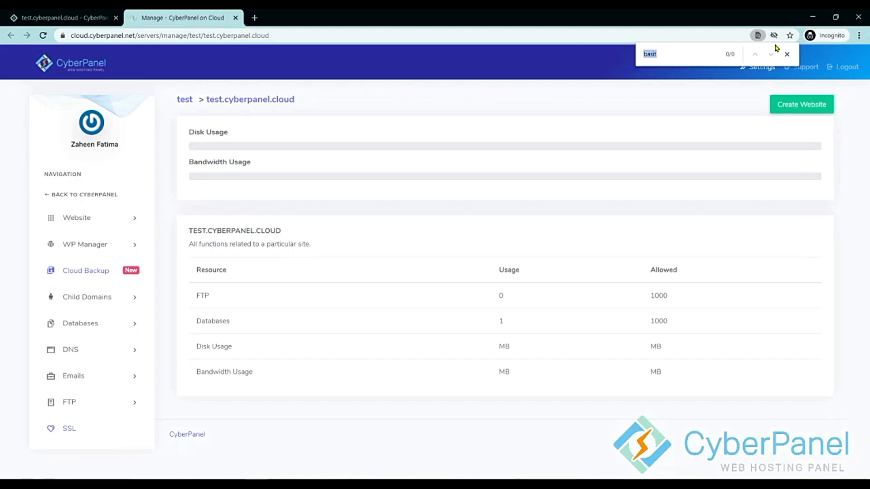
{"action": "key", "text": "Escape"}
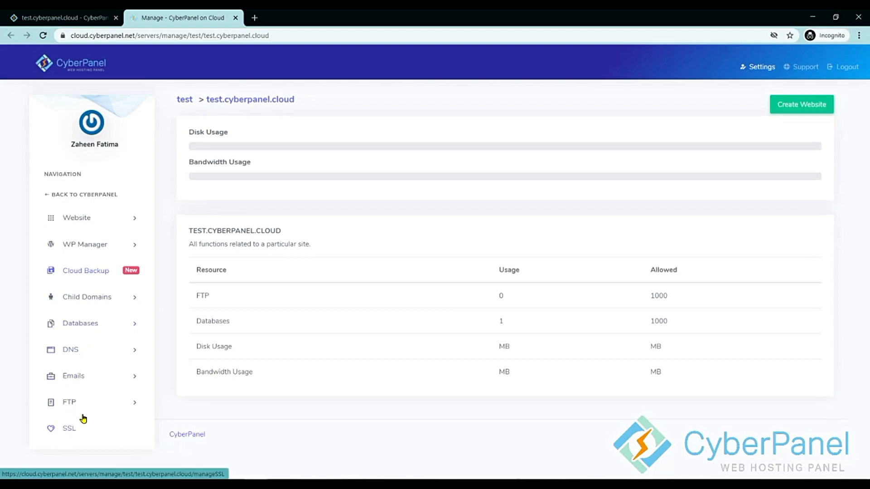
Close the management page and review the Core, Plugins and Themes autoupdate choices without changing any.
{"action": "left_click", "coordinate": [235, 18]}
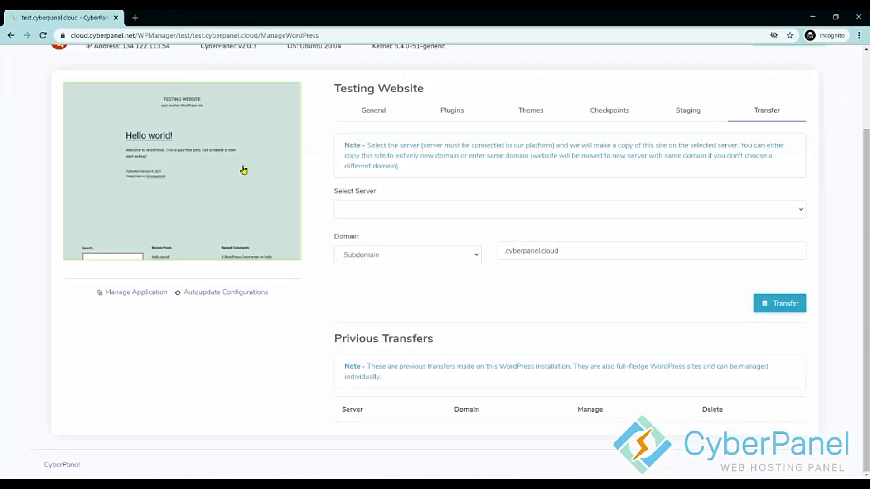
{"action": "left_click", "coordinate": [209, 296]}
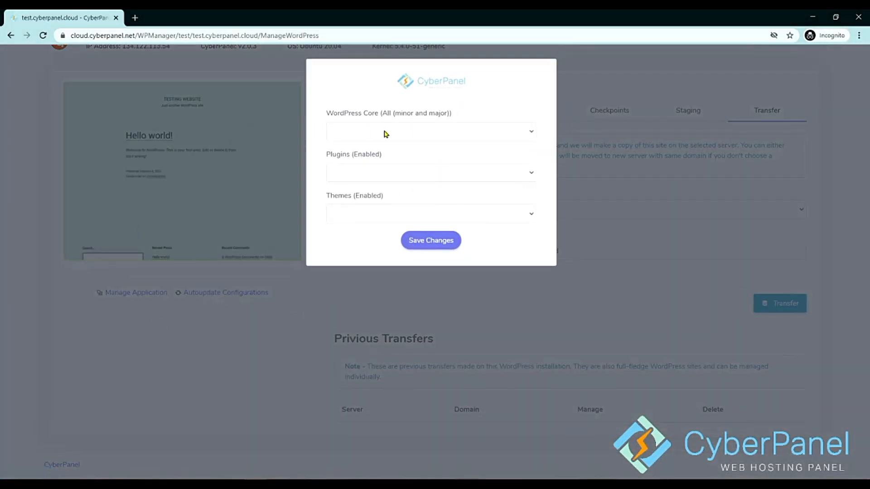
{"action": "left_click", "coordinate": [386, 134]}
{"action": "left_click", "coordinate": [385, 134]}
{"action": "left_click", "coordinate": [385, 134]}
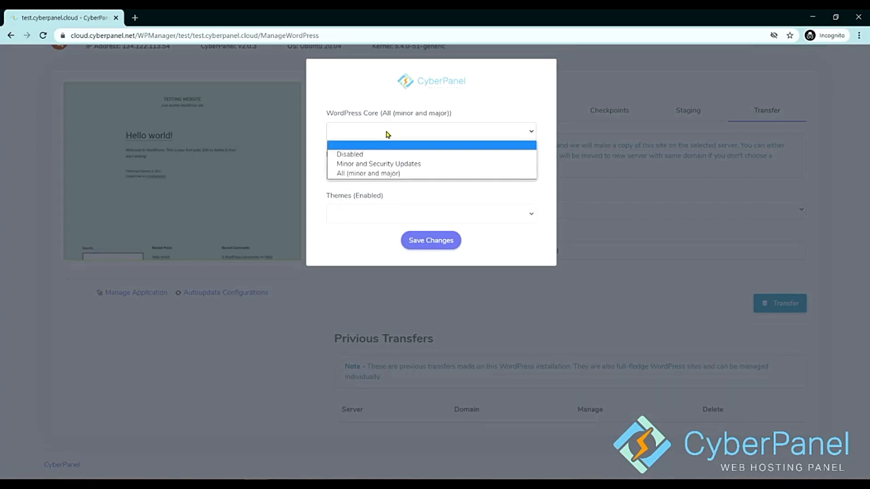
{"action": "left_click", "coordinate": [382, 131]}
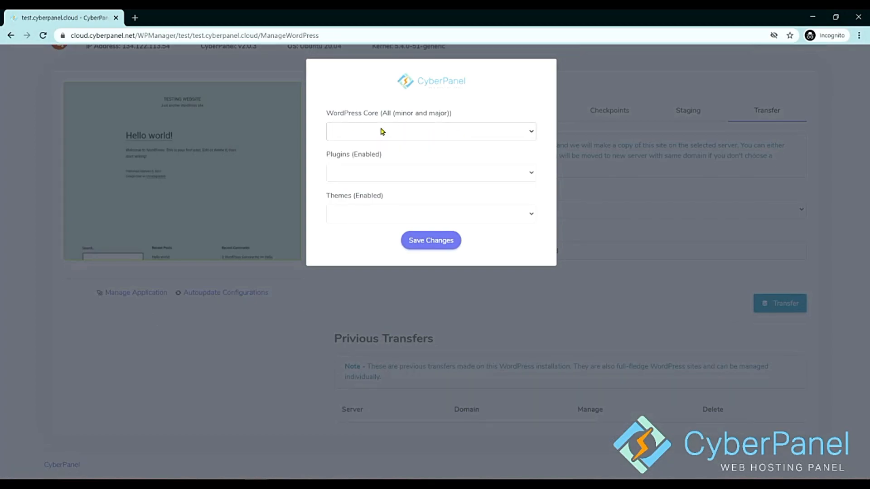
{"action": "left_click", "coordinate": [371, 177]}
{"action": "left_click", "coordinate": [370, 176]}
{"action": "left_click", "coordinate": [366, 212]}
{"action": "left_click", "coordinate": [367, 217]}
{"action": "left_click", "coordinate": [621, 234]}
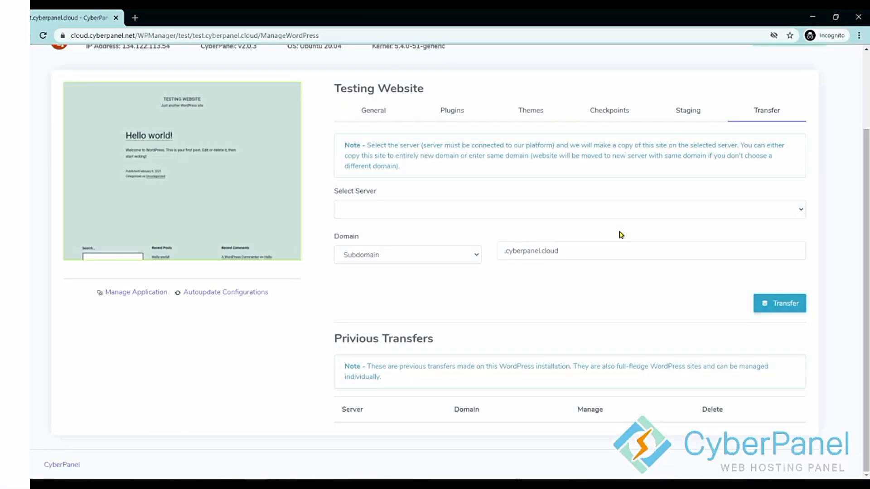